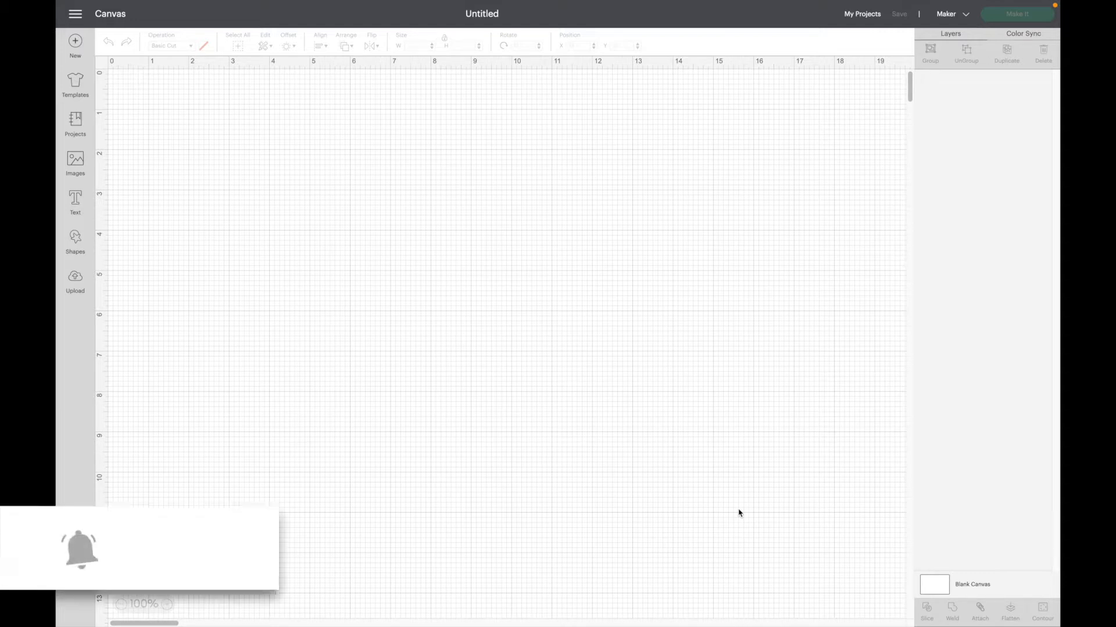
# Add a text object containing the letter "S" and move it to about X 4.59, Y 2.72.
pyautogui.click(76, 206)
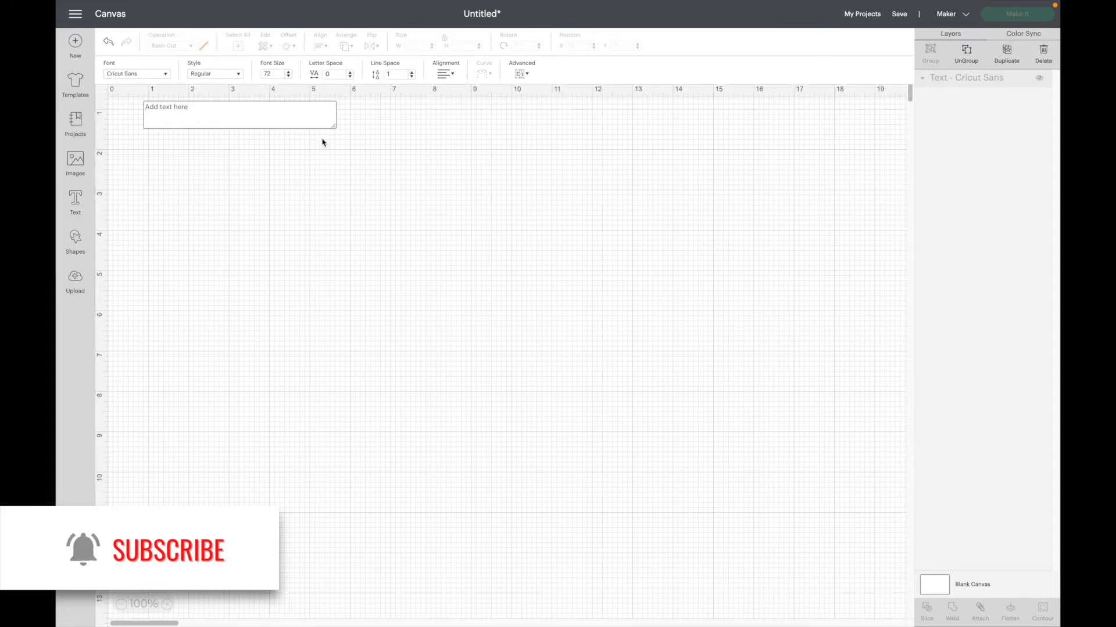
pyautogui.write('S')
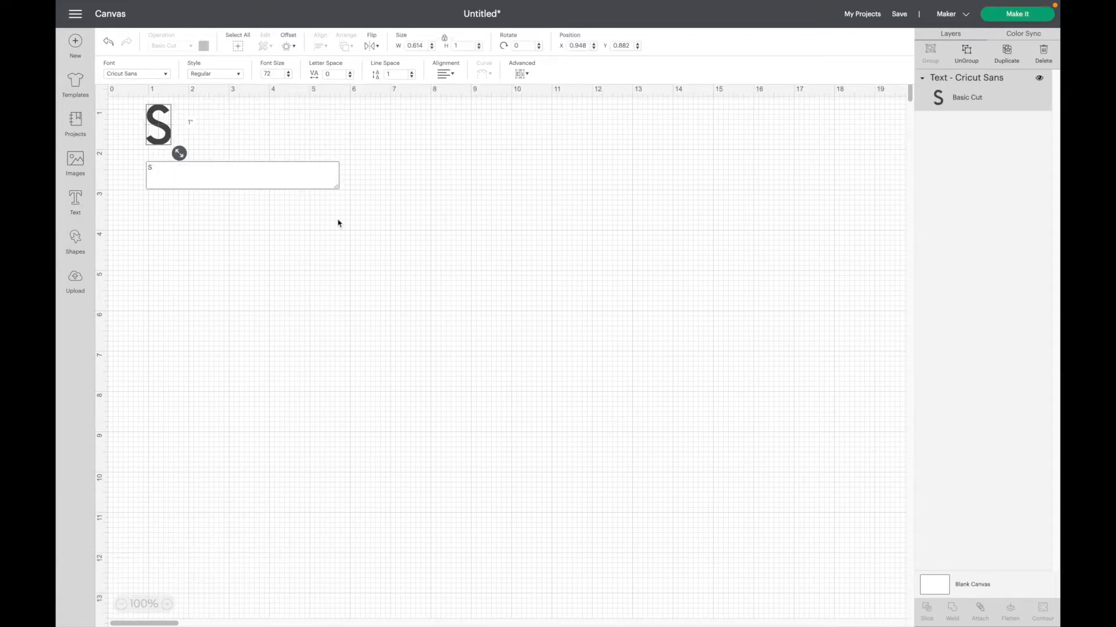
pyautogui.click(339, 223)
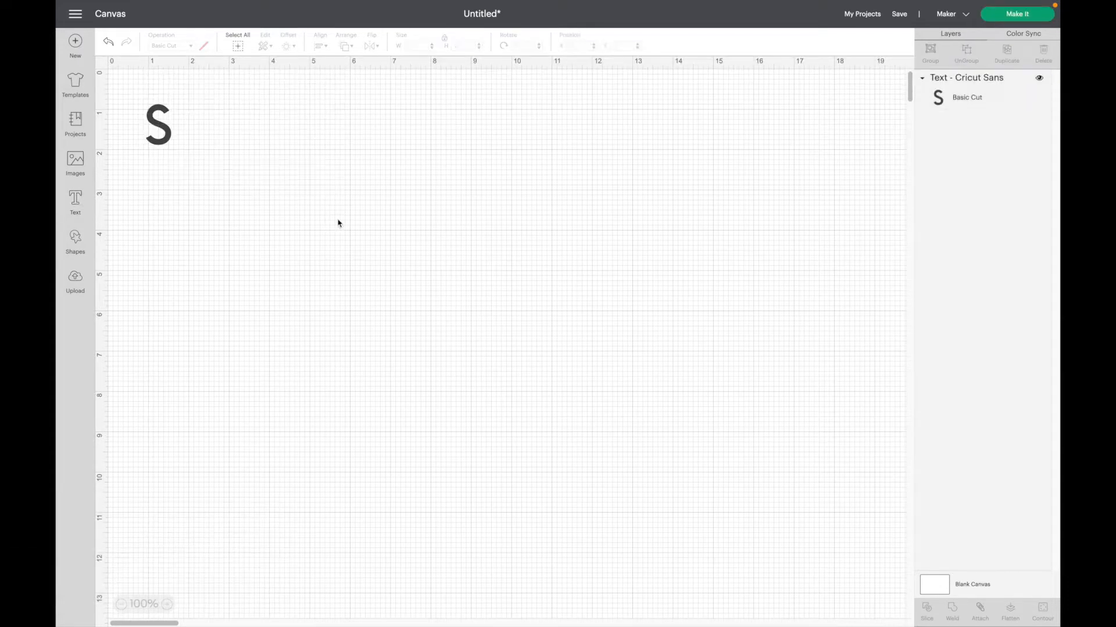
pyautogui.click(168, 134)
pyautogui.moveTo(167, 134); pyautogui.dragTo(314, 208)
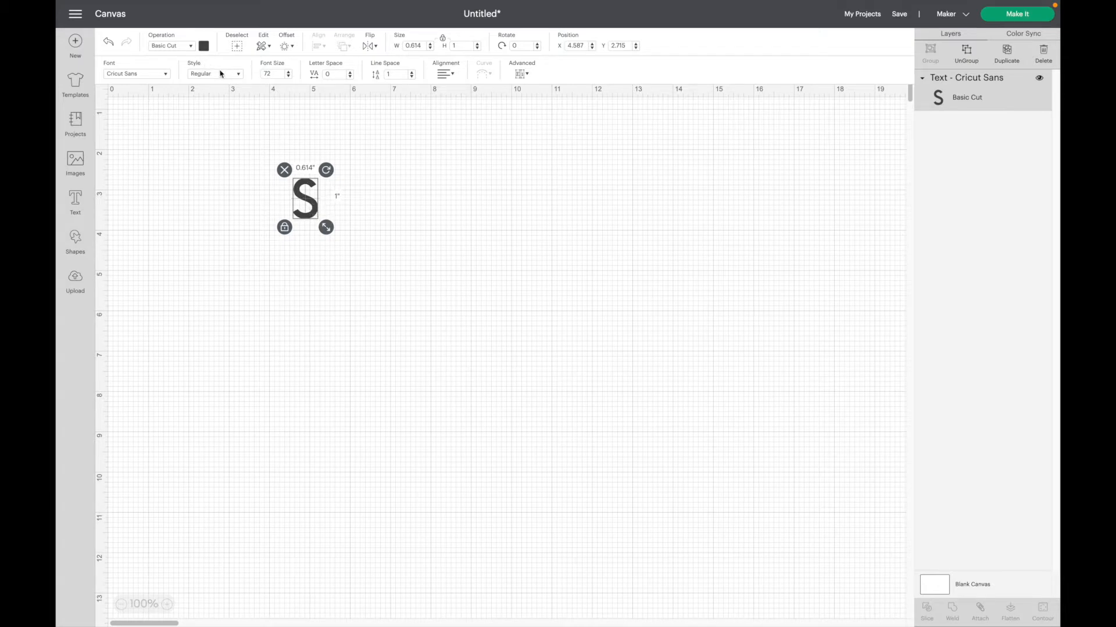
# Set the letter S's font style to Writing and deselect it.
pyautogui.click(238, 75)
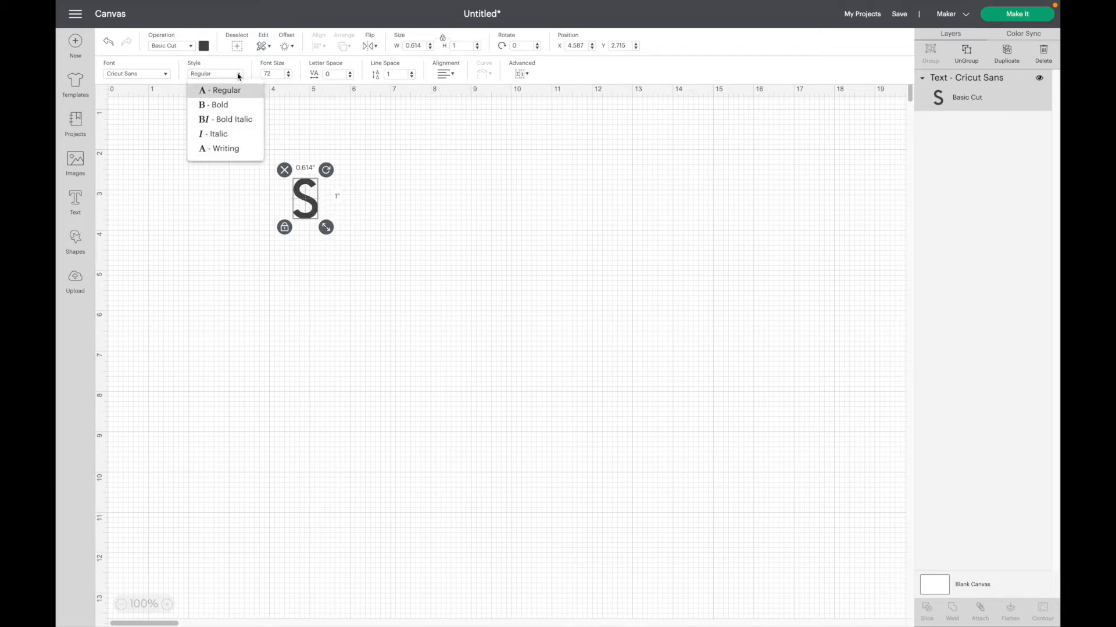
pyautogui.click(220, 149)
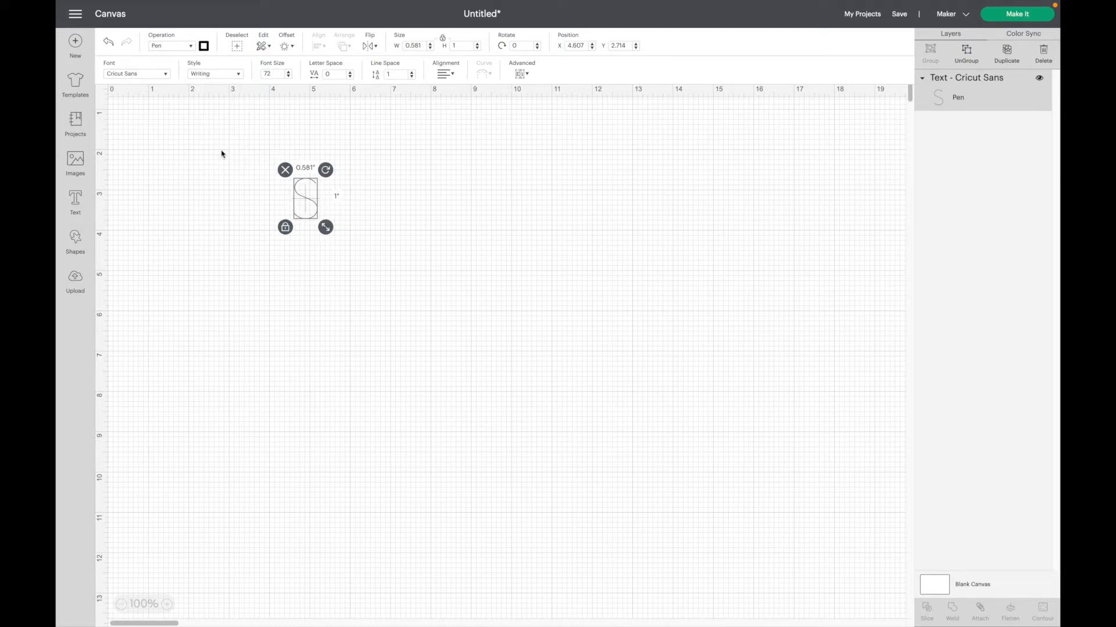
pyautogui.click(424, 242)
# Unlock the S's proportions, stretch it to about 5.08 by 3.5 inches, and lock the proportions again.
pyautogui.click(309, 208)
pyautogui.click(285, 227)
pyautogui.moveTo(325, 227); pyautogui.dragTo(506, 331)
pyautogui.click(285, 329)
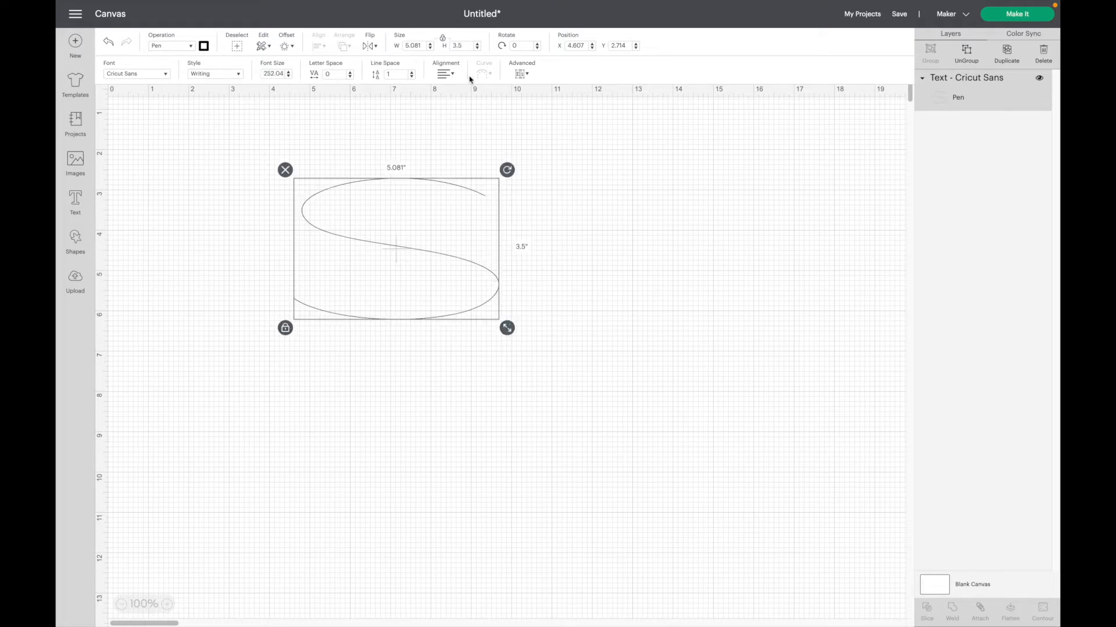
# Rotate the stretched S by 90 degrees and move it down to about Y 2.98.
pyautogui.click(503, 48)
pyautogui.write('90')
pyautogui.press('Return')
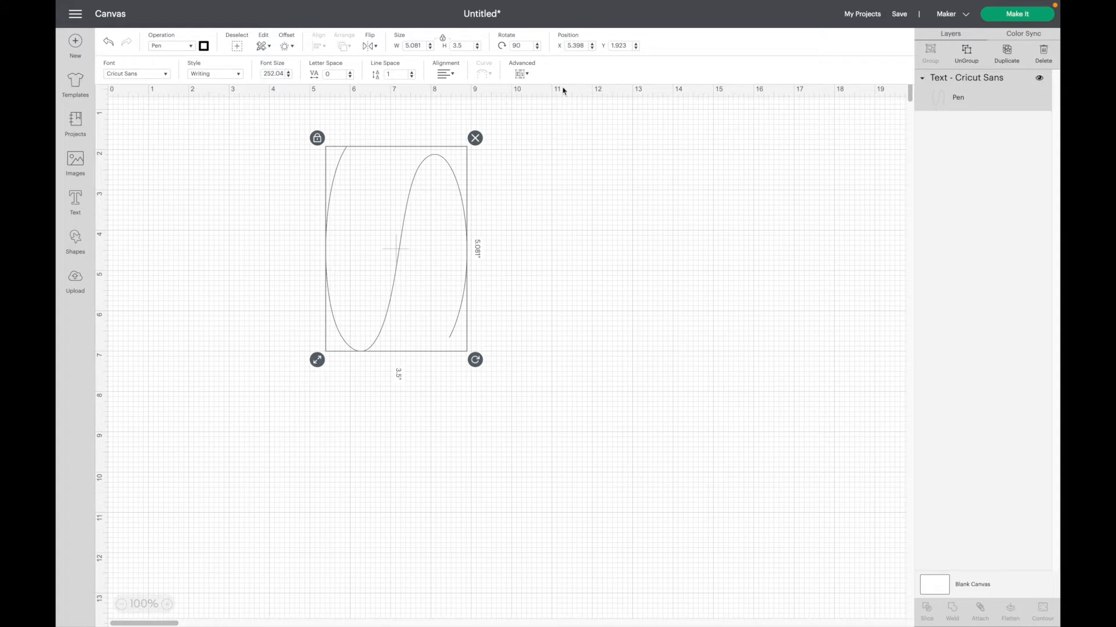
pyautogui.click(508, 231)
pyautogui.moveTo(406, 219); pyautogui.dragTo(405, 262)
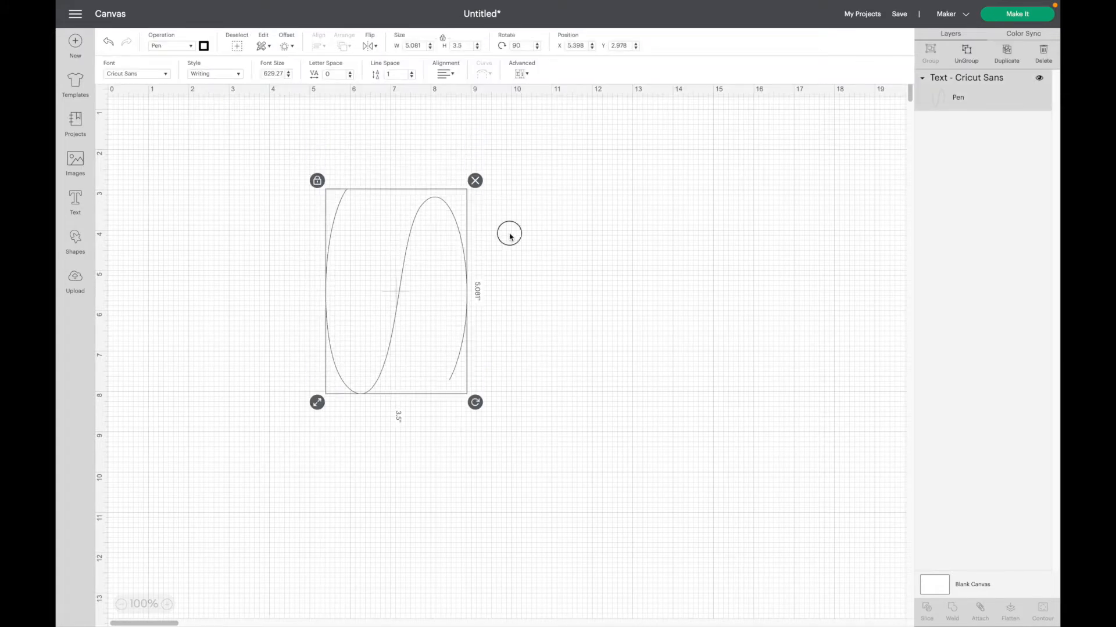
pyautogui.click(502, 237)
# Set the rotated S's operation to Score and move it aside to around the 17-inch mark of the canvas.
pyautogui.click(413, 236)
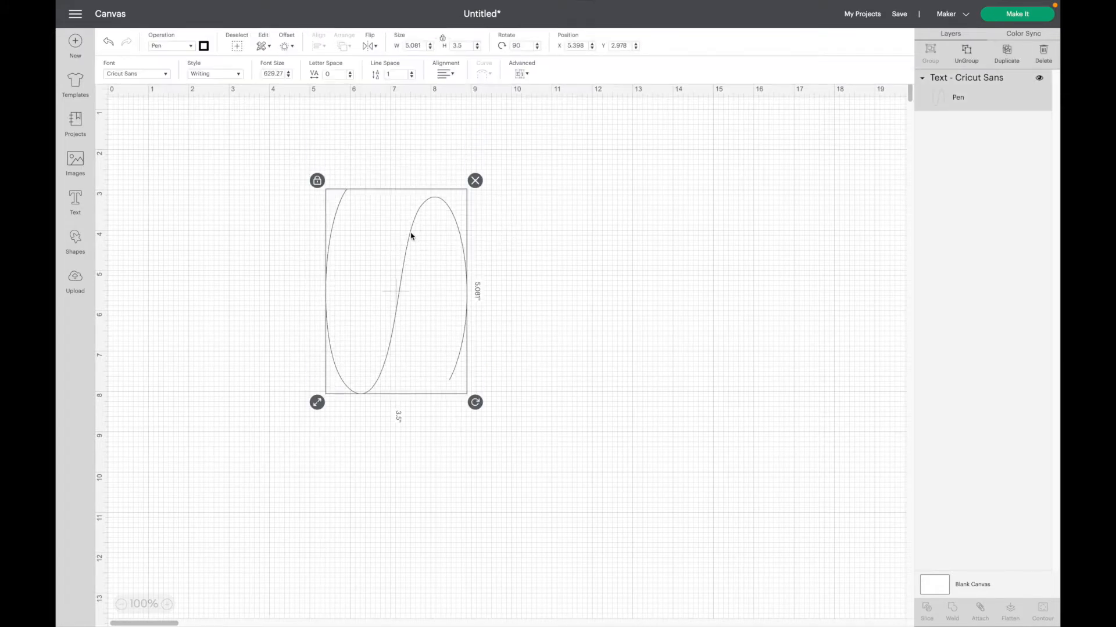
pyautogui.click(191, 46)
pyautogui.click(186, 77)
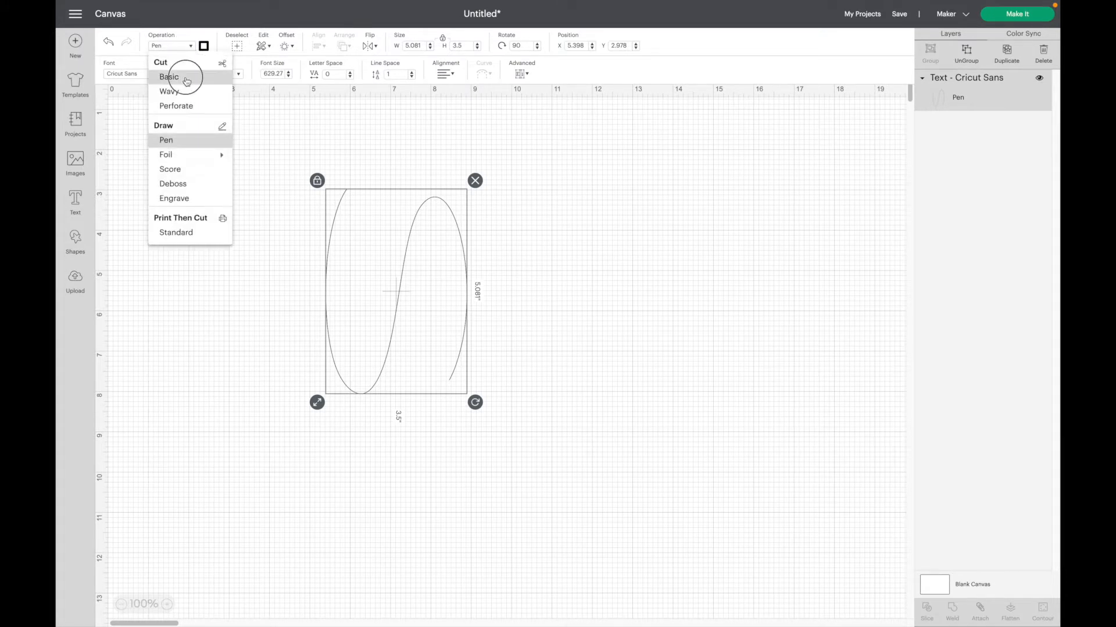
pyautogui.click(193, 46)
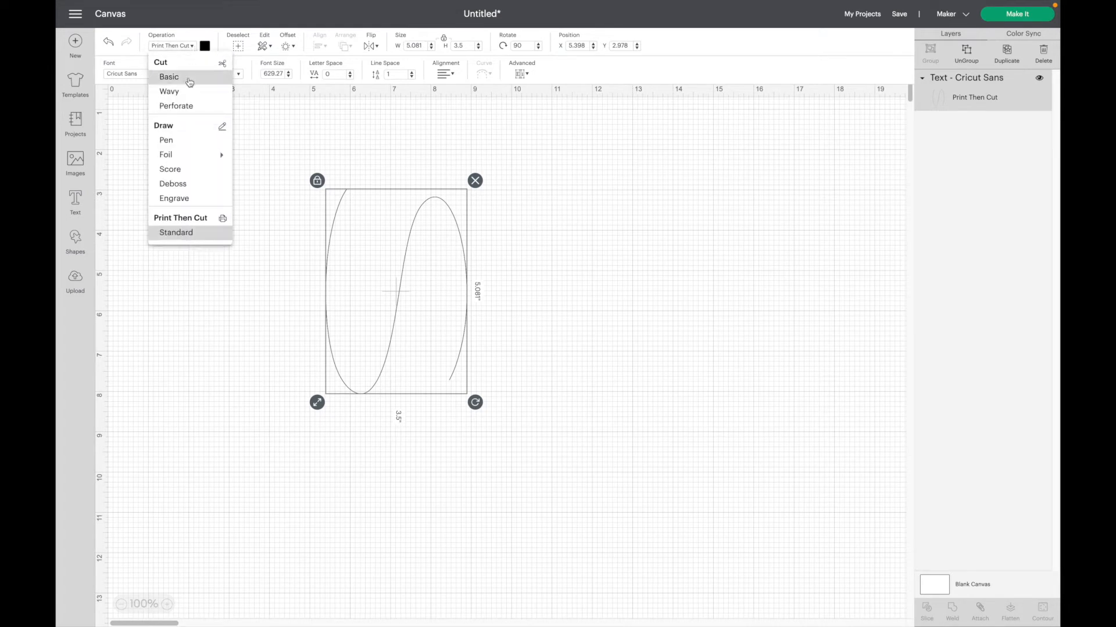
pyautogui.click(188, 169)
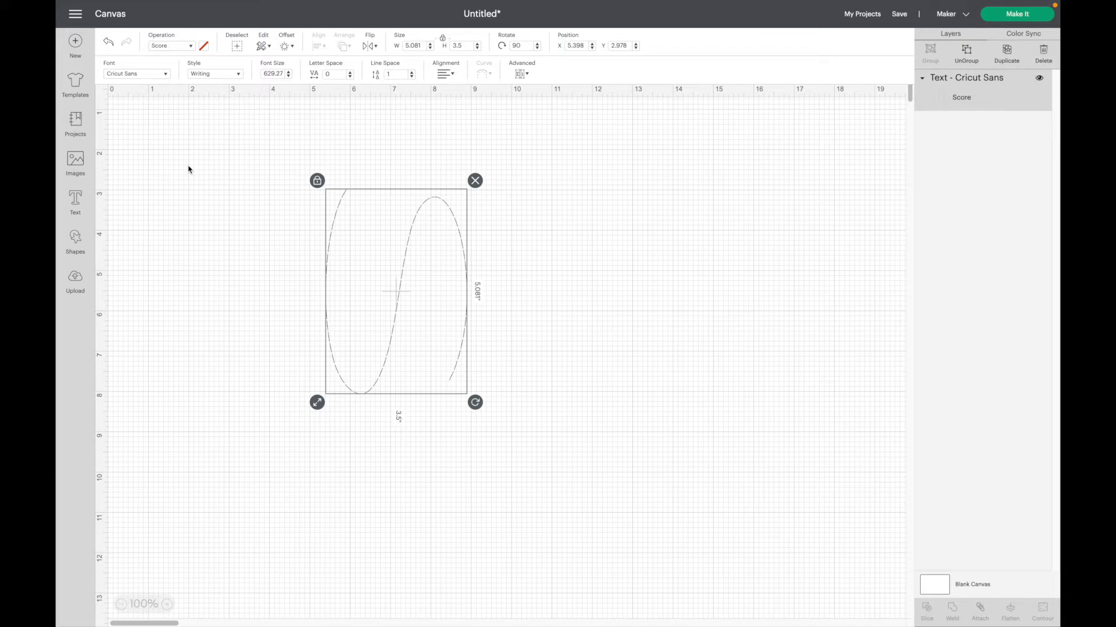
pyautogui.moveTo(397, 303); pyautogui.dragTo(807, 267)
pyautogui.click(391, 292)
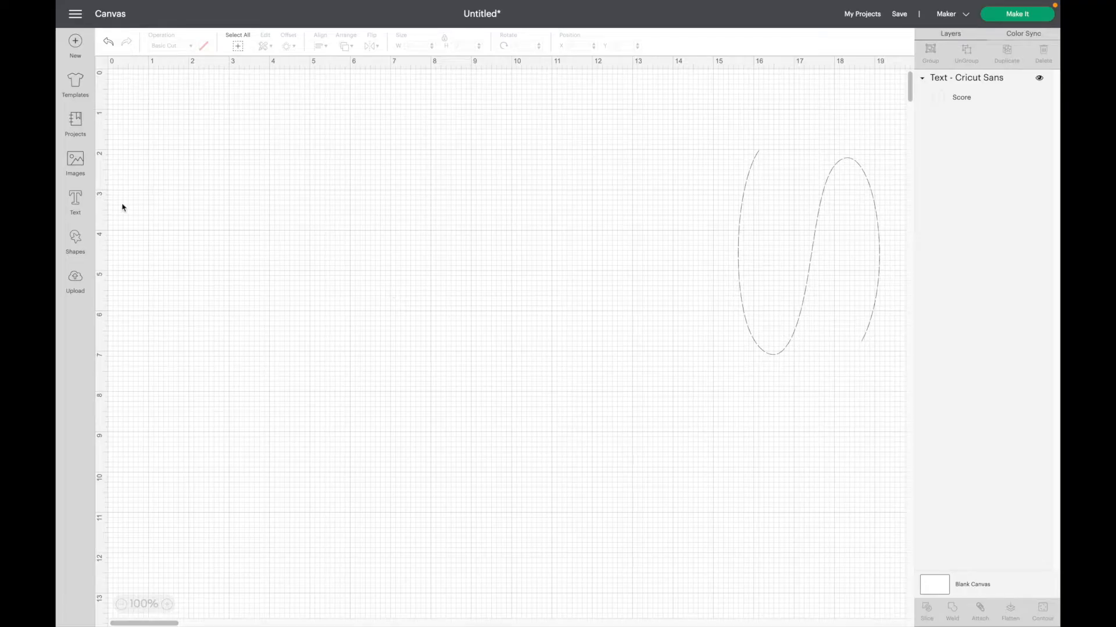
# Add a text object containing "~" and enlarge it to about 10.04 by 2.5 inches at about X 2.93, Y 5.01.
pyautogui.click(75, 202)
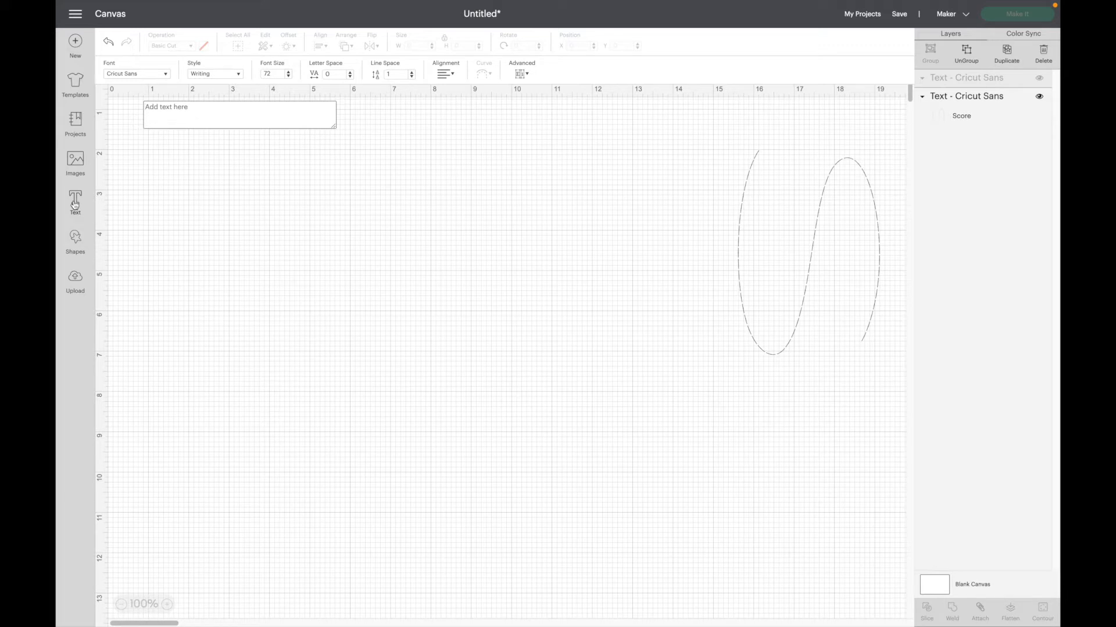
pyautogui.write('~')
pyautogui.click(200, 221)
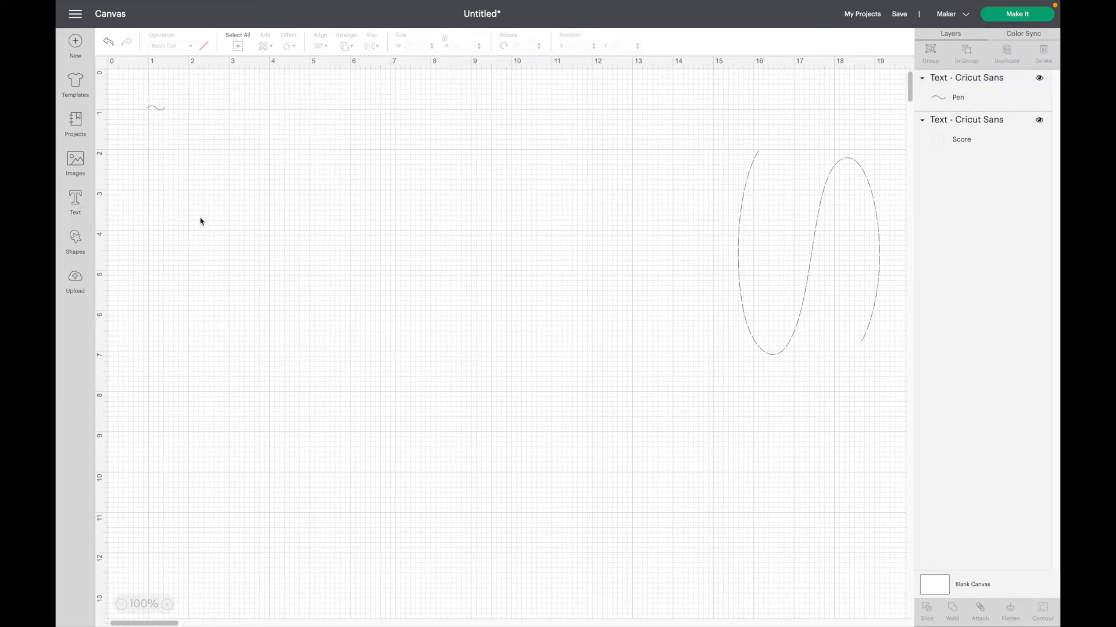
pyautogui.moveTo(157, 107); pyautogui.dragTo(642, 337)
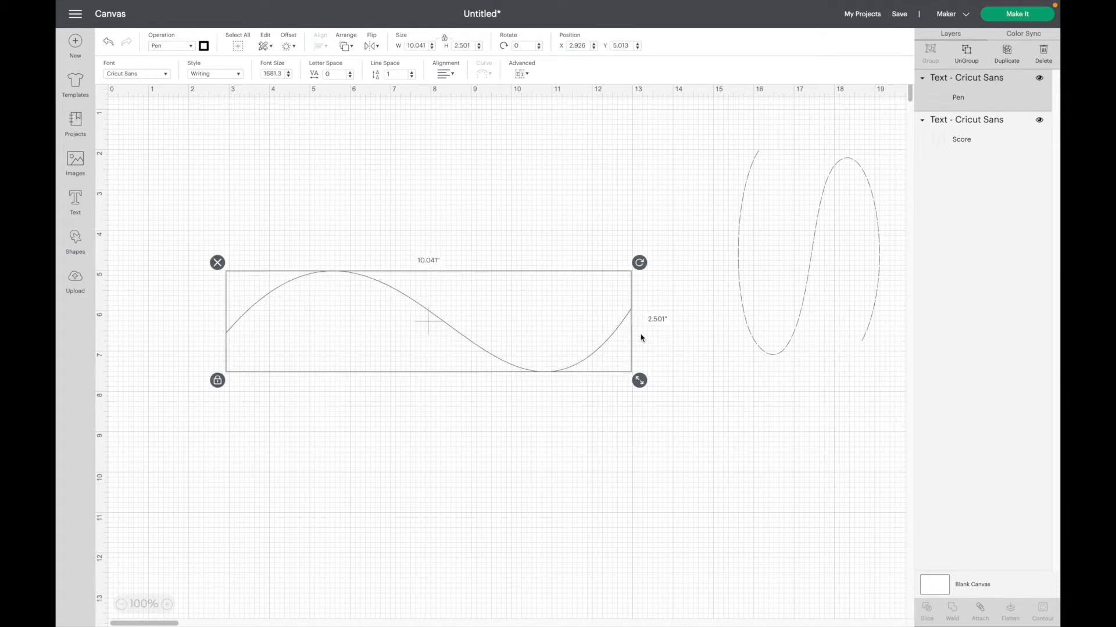
# Unlock the tilde's proportions and reshape it into a flatter wave of about 10.71 by 1.03 inches.
pyautogui.click(584, 398)
pyautogui.moveTo(334, 210); pyautogui.dragTo(443, 367)
pyautogui.click(217, 381)
pyautogui.moveTo(639, 380); pyautogui.dragTo(667, 320)
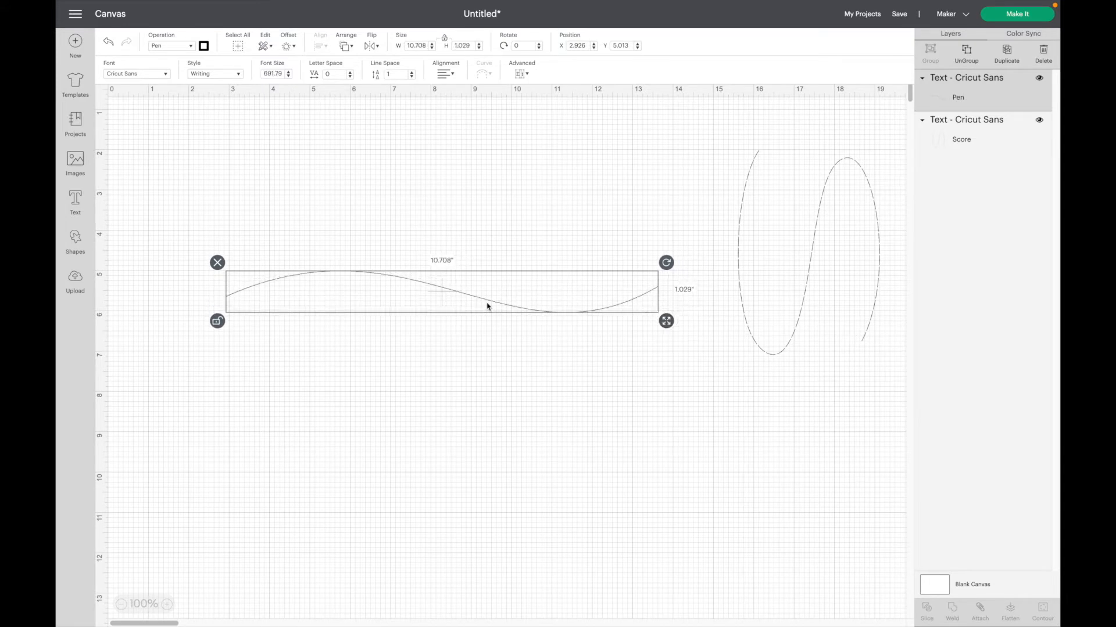
# Rotate the flattened wave by 90 degrees and move it beside the S at about X 12.86, Y 1.8.
pyautogui.click(523, 46)
pyautogui.write('90')
pyautogui.press('Return')
pyautogui.moveTo(447, 291); pyautogui.dragTo(655, 351)
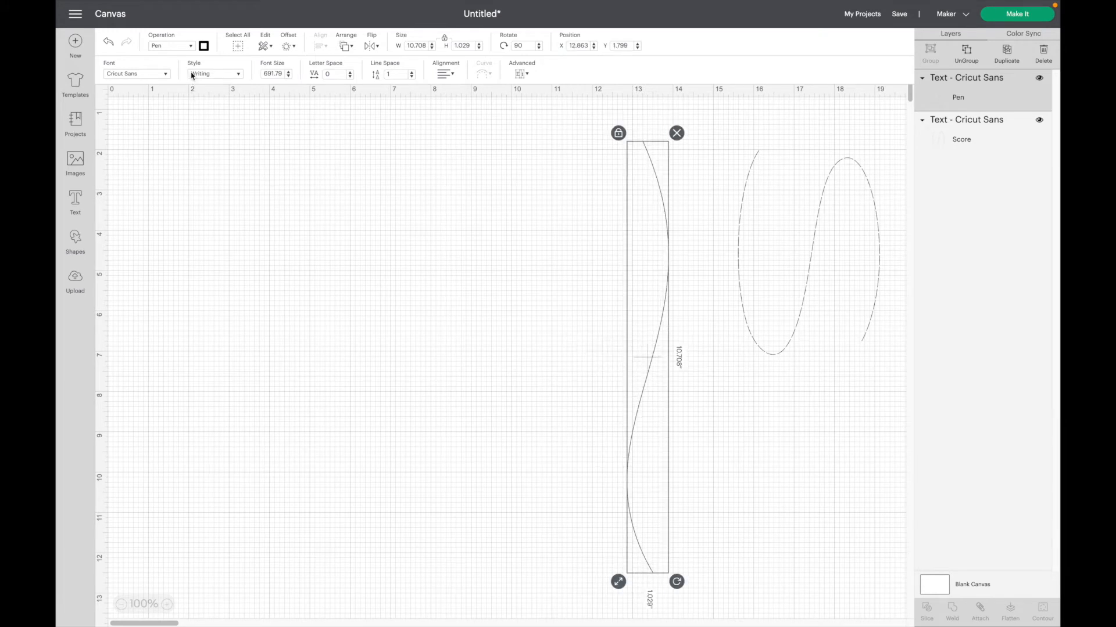
# Try the Score and Basic cut operations on the vertical wave, then return it to Pen.
pyautogui.click(191, 48)
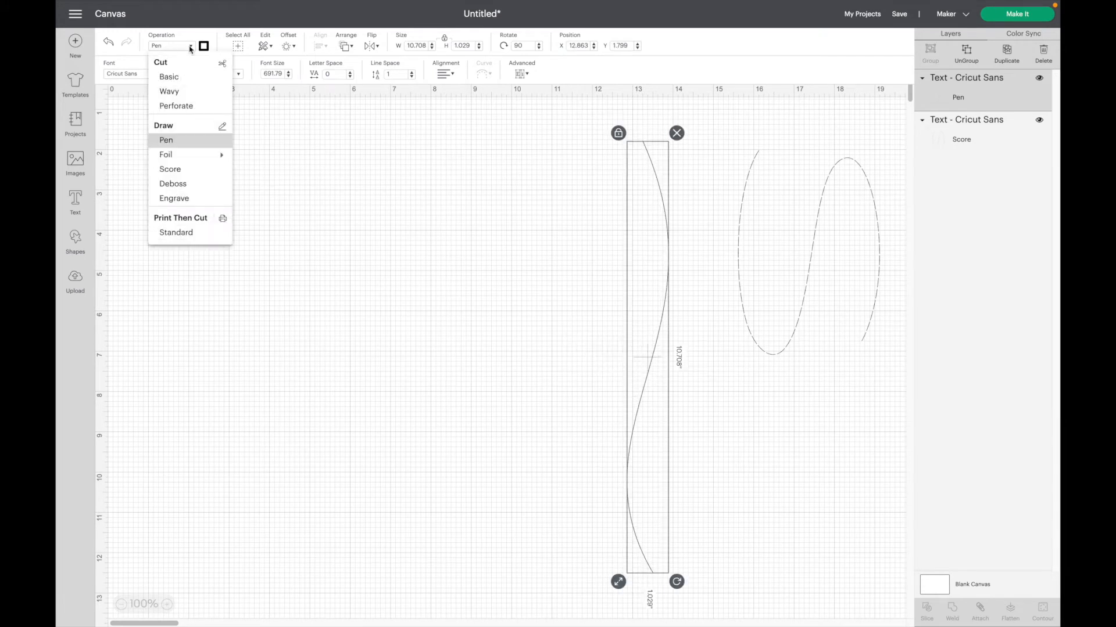
pyautogui.click(179, 169)
pyautogui.click(186, 47)
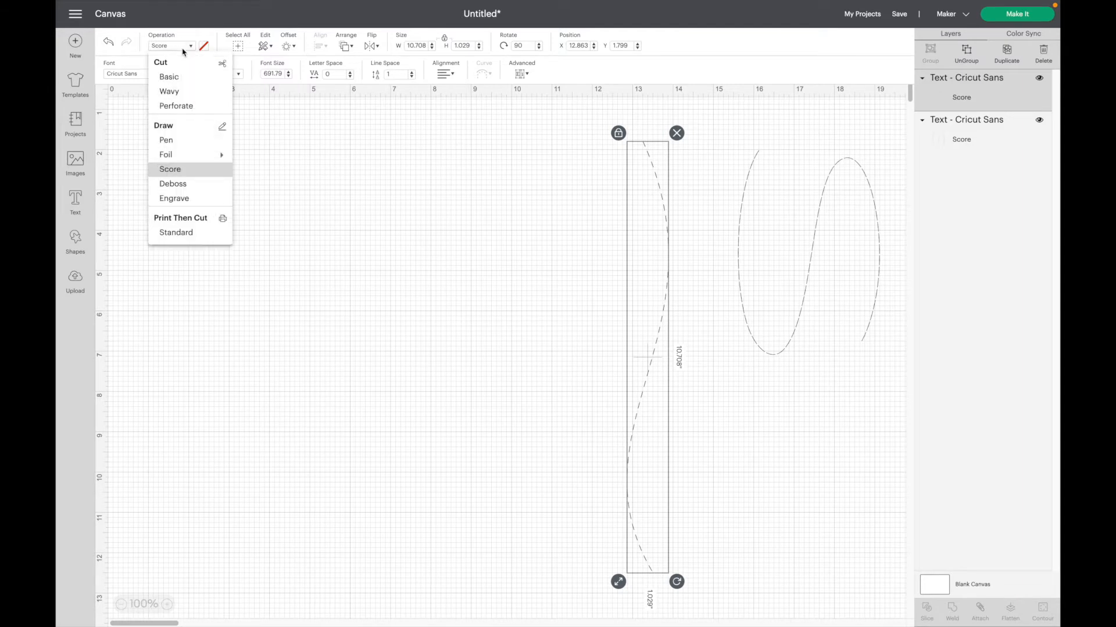
pyautogui.click(177, 75)
pyautogui.click(191, 46)
pyautogui.click(169, 141)
pyautogui.click(539, 332)
# Scale the vertical wave down to roughly half its length, keeping its top end in place.
pyautogui.click(643, 563)
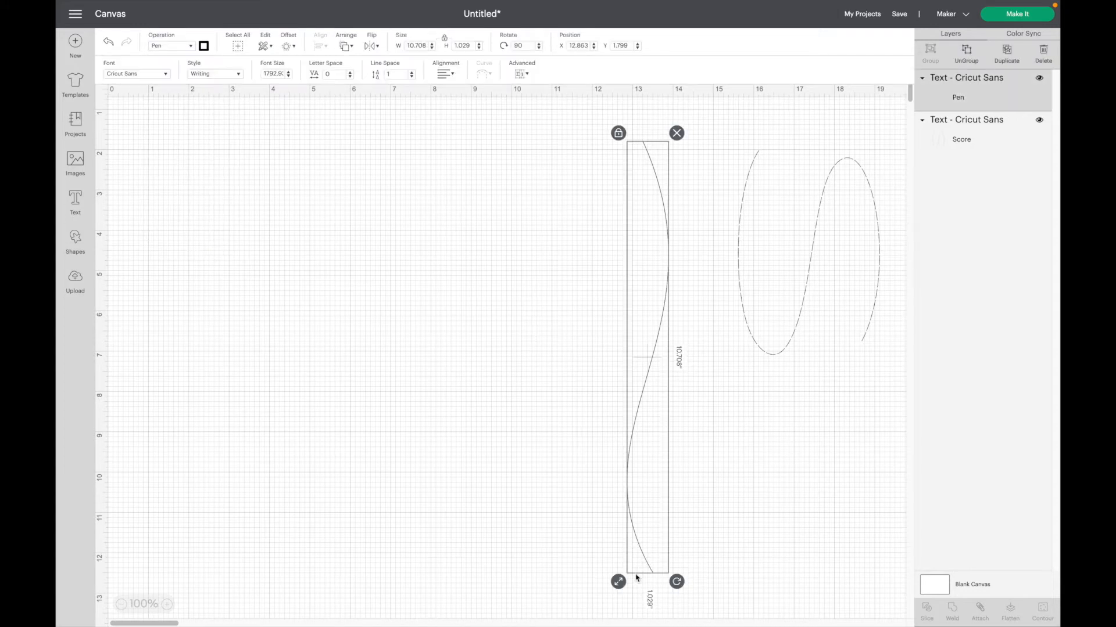
pyautogui.moveTo(618, 581); pyautogui.dragTo(637, 375)
pyautogui.click(576, 407)
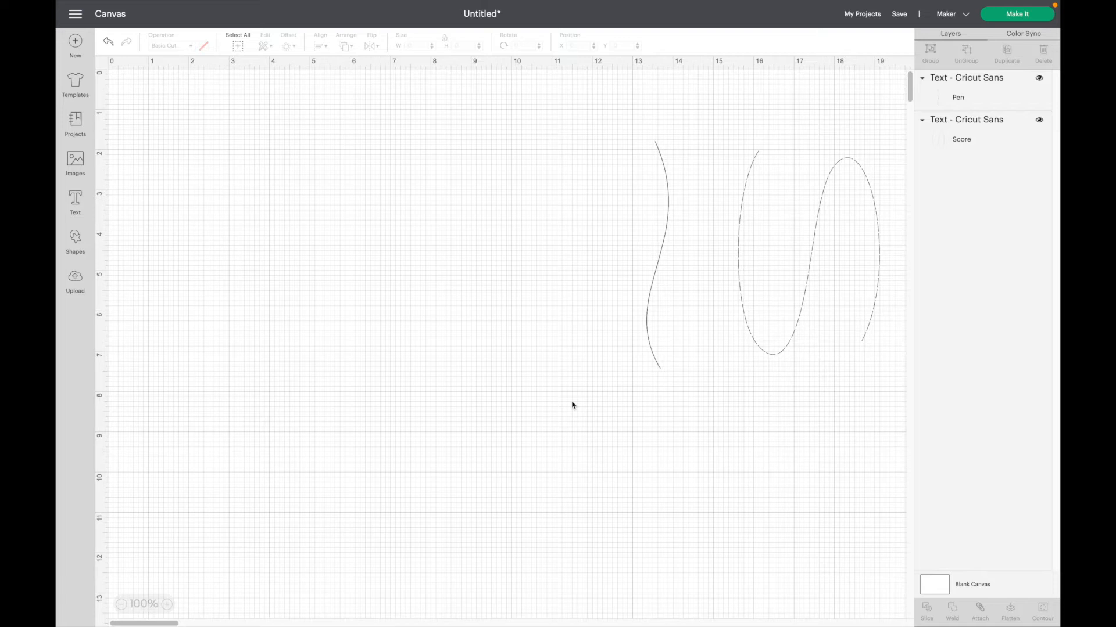
# Add a text object containing ")" and move it to about X 4.62, Y 2.77.
pyautogui.click(75, 206)
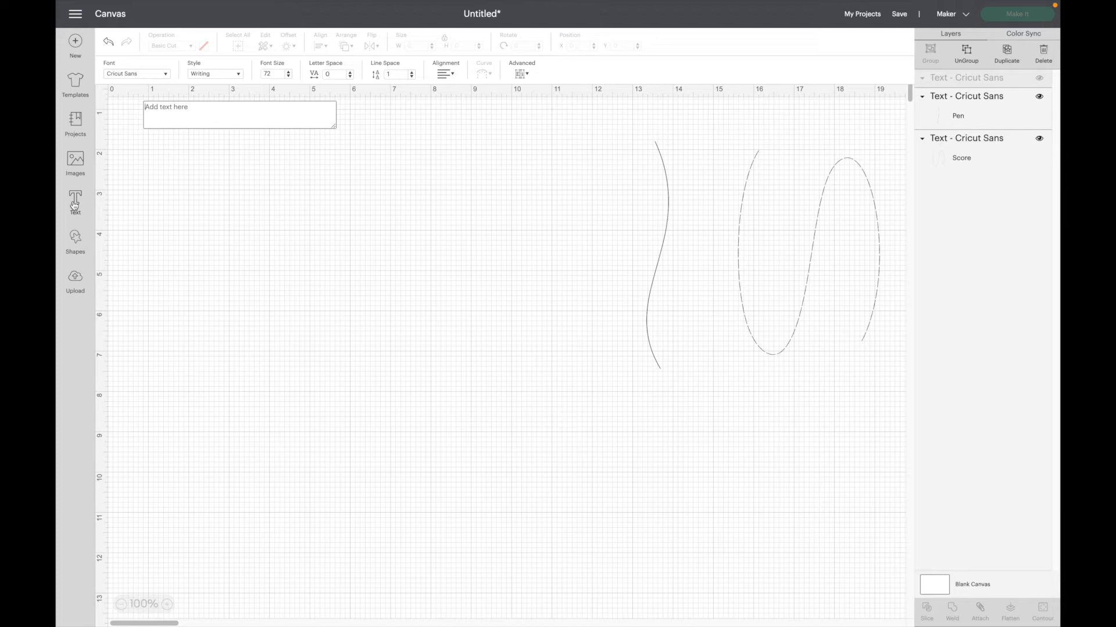
pyautogui.write(')')
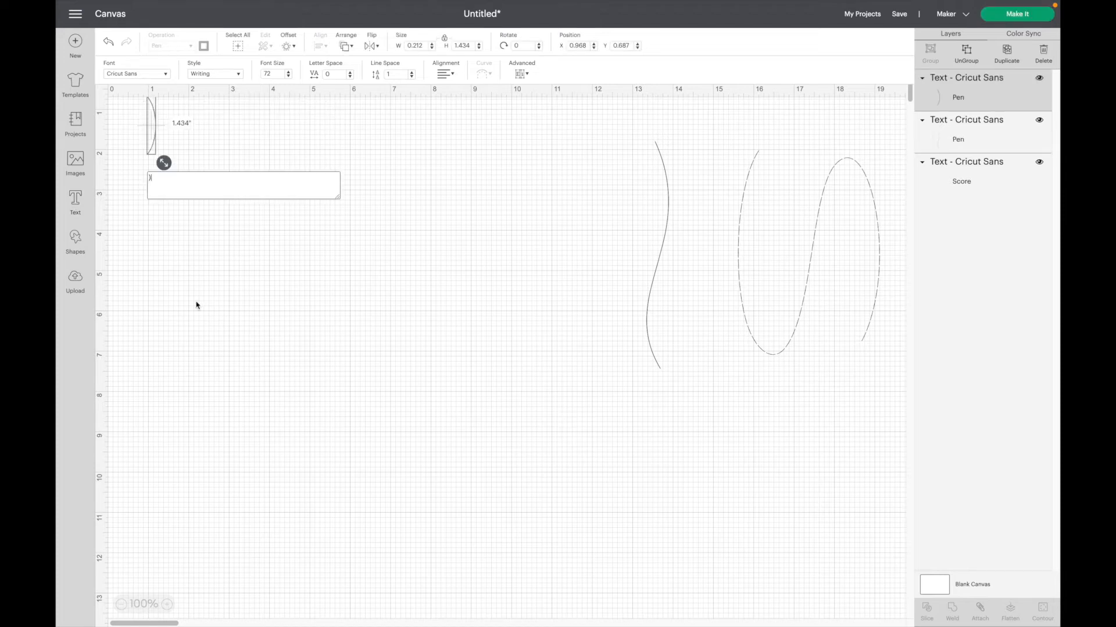
pyautogui.click(196, 305)
pyautogui.moveTo(155, 143); pyautogui.dragTo(302, 225)
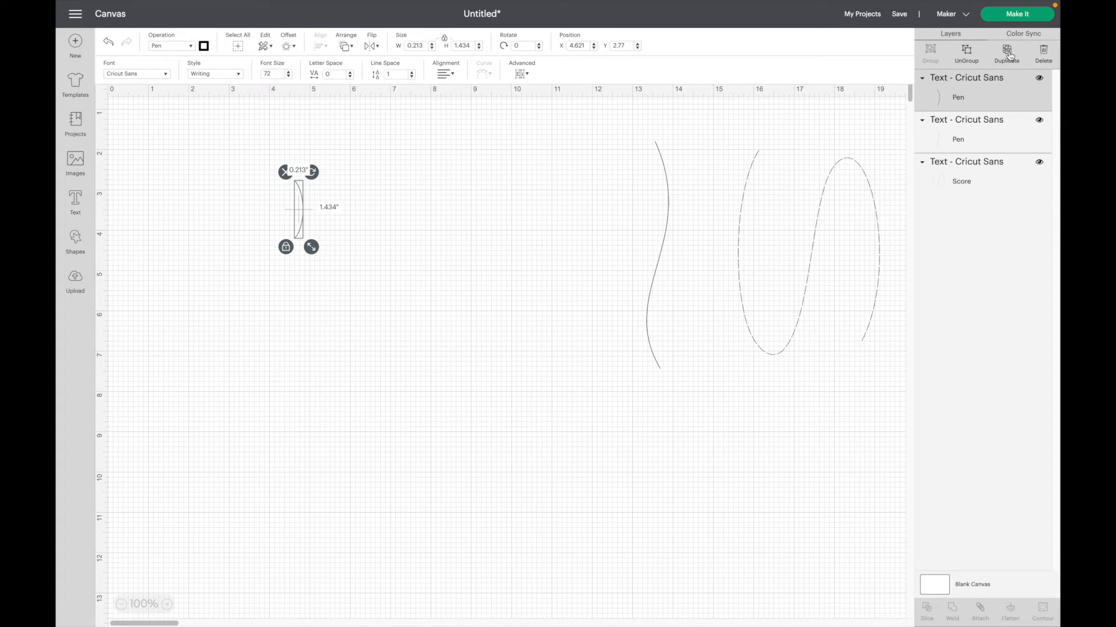
# Duplicate the parenthesis, place the copy beside the original at about X 5.54, Y 2.7, and flip it horizontally.
pyautogui.click(1008, 53)
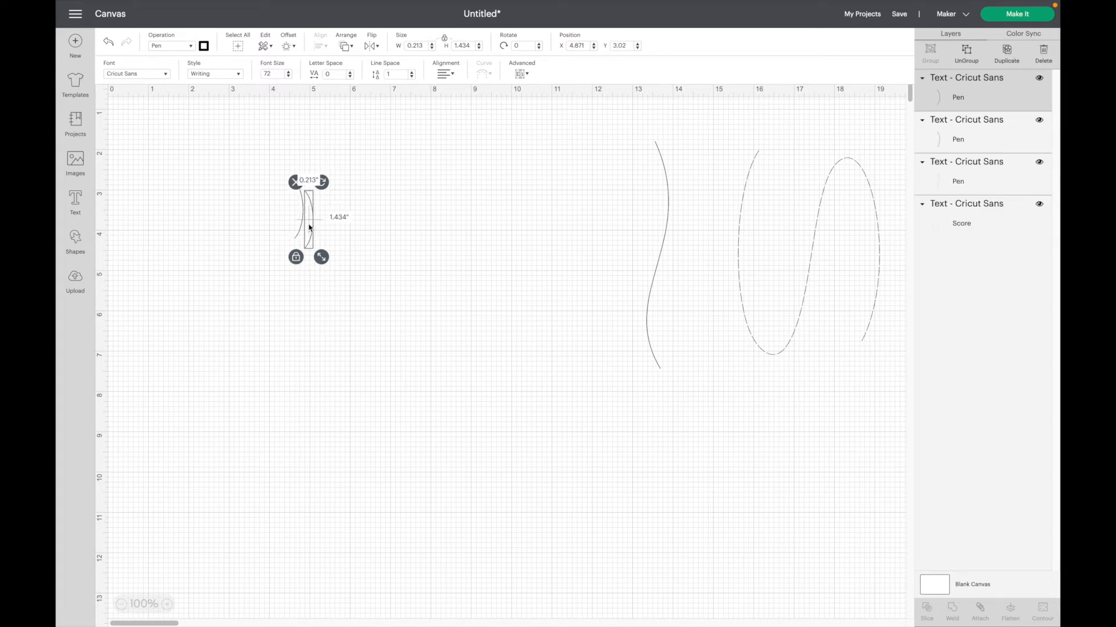
pyautogui.moveTo(312, 226); pyautogui.dragTo(338, 214)
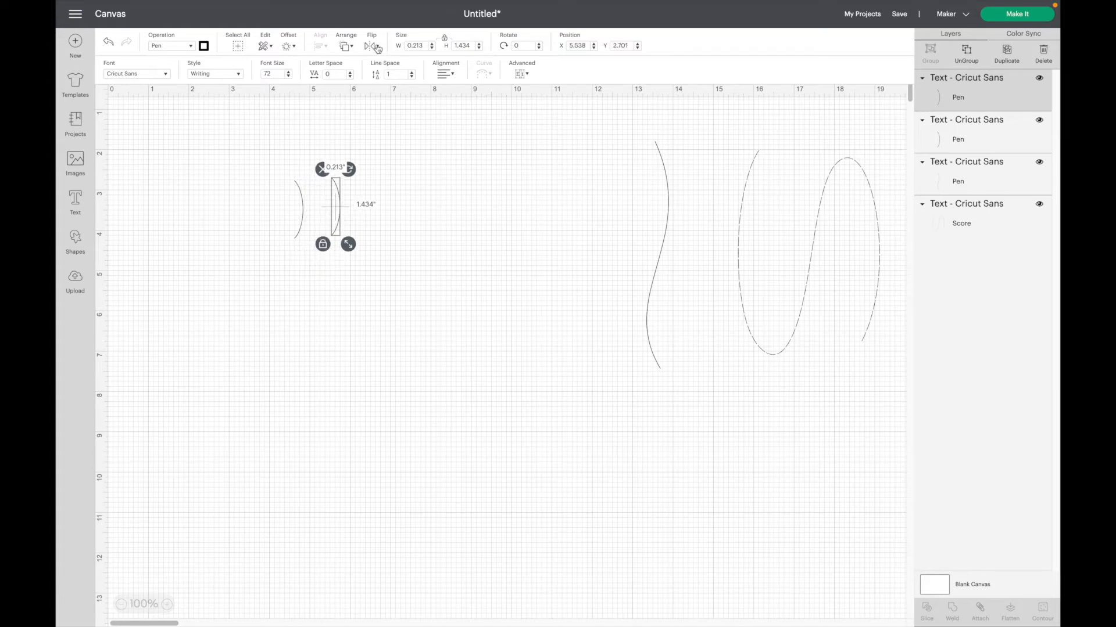
pyautogui.click(378, 49)
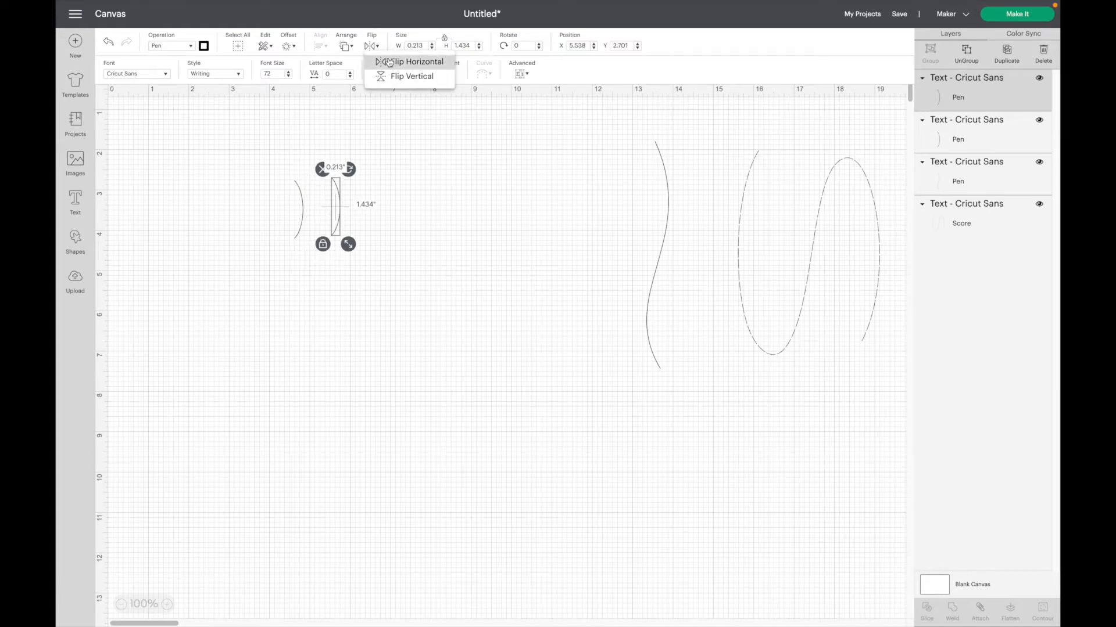
pyautogui.click(394, 62)
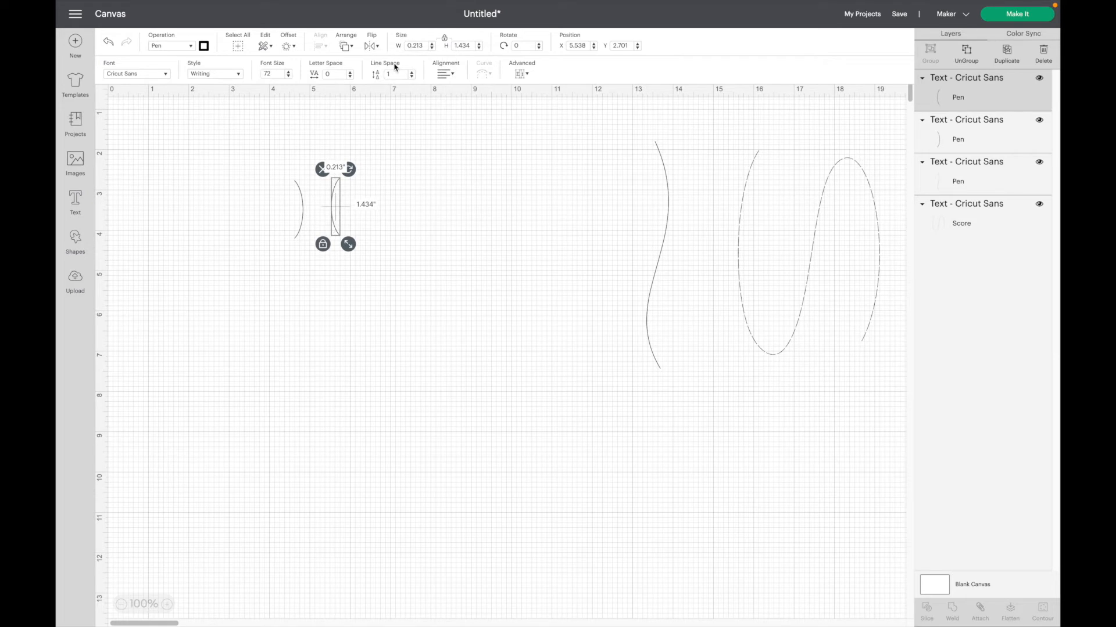
# Arrange the flipped parenthesis above the original, with their ends meeting in an S-curve, placing the original at about X 4.05, Y 3.62.
pyautogui.moveTo(337, 199)
pyautogui.mouseDown()
pyautogui.moveTo(261, 196)
pyautogui.moveTo(300, 218)
pyautogui.mouseUp()
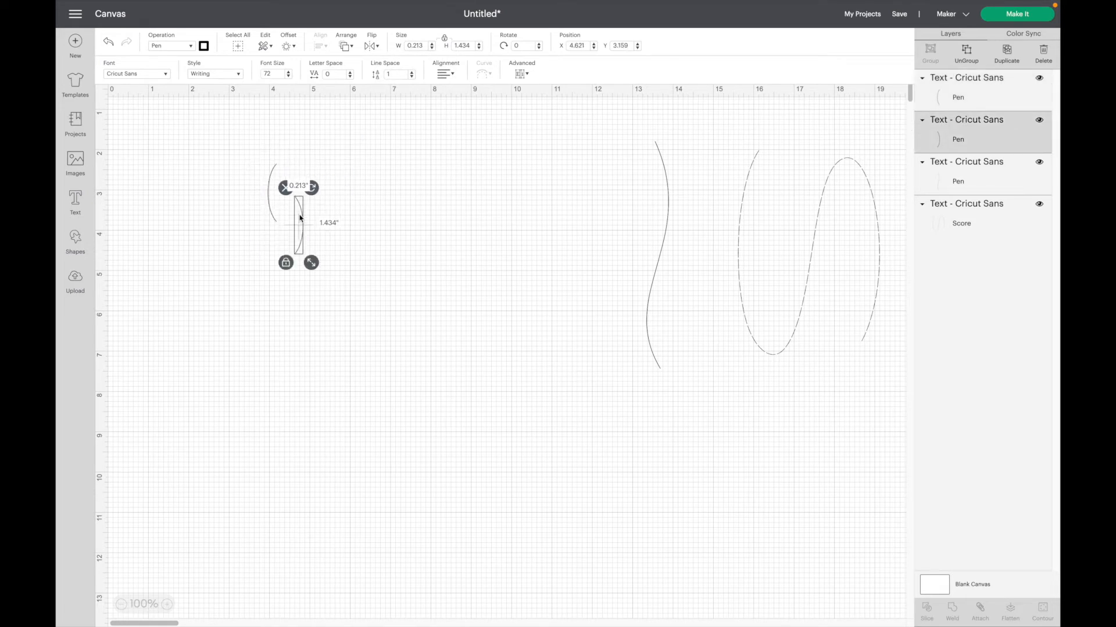
pyautogui.moveTo(300, 211); pyautogui.dragTo(279, 227)
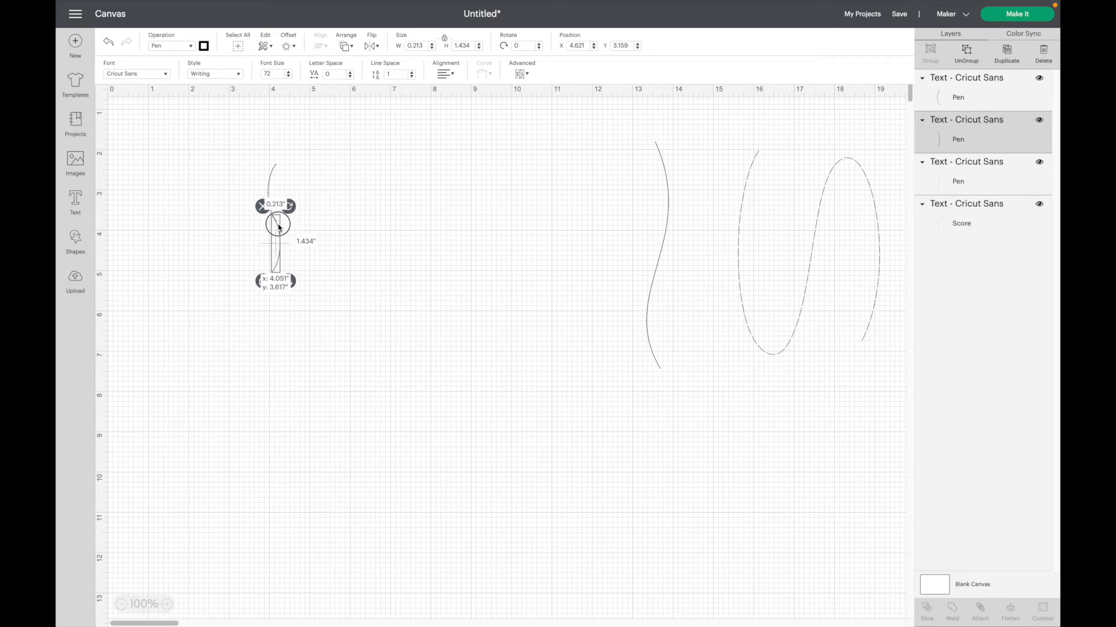
pyautogui.moveTo(279, 227); pyautogui.dragTo(278, 228)
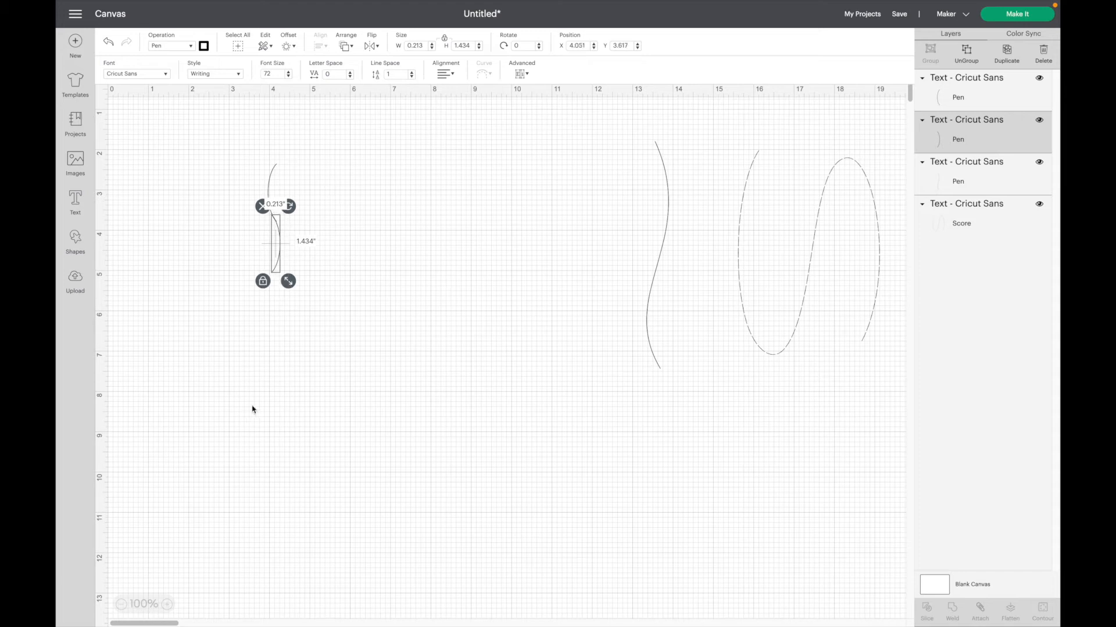
# Enlarge both arcs together to about 1.17 by 10.68 inches, and realign the lower arc's end with the upper arc at about X 4.74, Y 6.06.
pyautogui.click(325, 256)
pyautogui.moveTo(251, 173)
pyautogui.mouseDown()
pyautogui.moveTo(279, 209)
pyautogui.moveTo(325, 330)
pyautogui.mouseUp()
pyautogui.moveTo(287, 365); pyautogui.dragTo(293, 295)
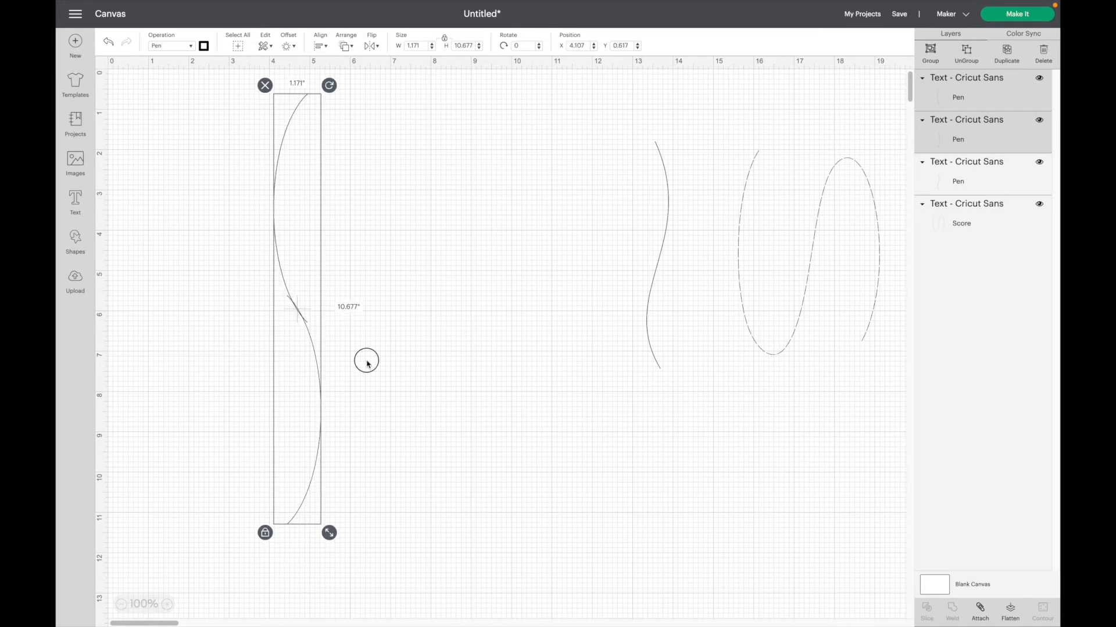
pyautogui.click(366, 363)
pyautogui.moveTo(321, 359); pyautogui.dragTo(329, 373)
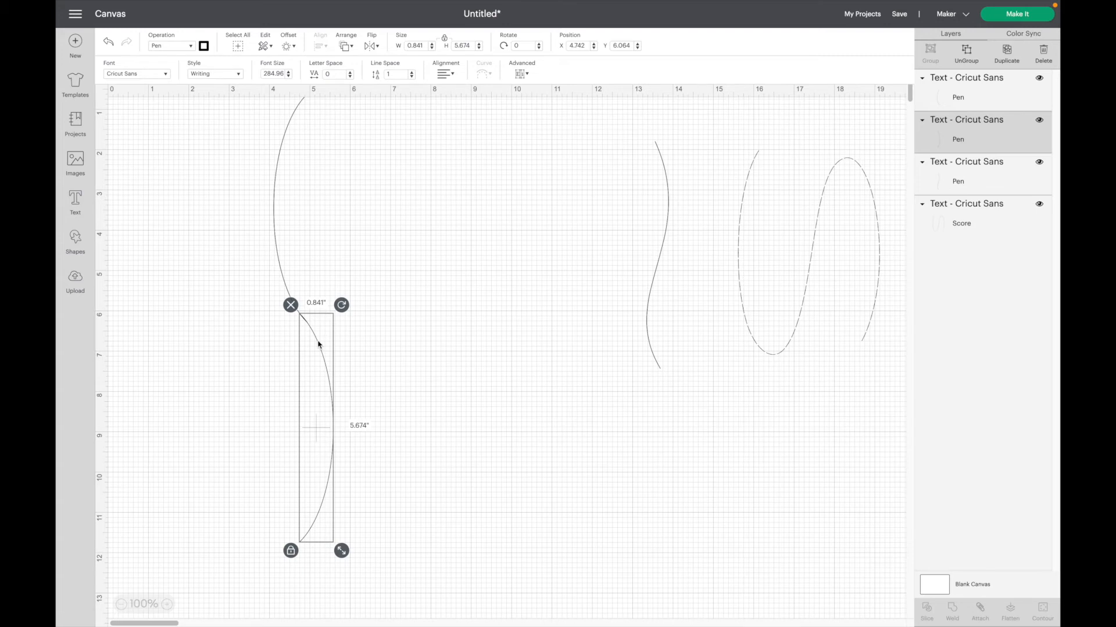
# Attach the upper and lower arcs to each other as one object.
pyautogui.click(360, 338)
pyautogui.moveTo(238, 257); pyautogui.dragTo(385, 397)
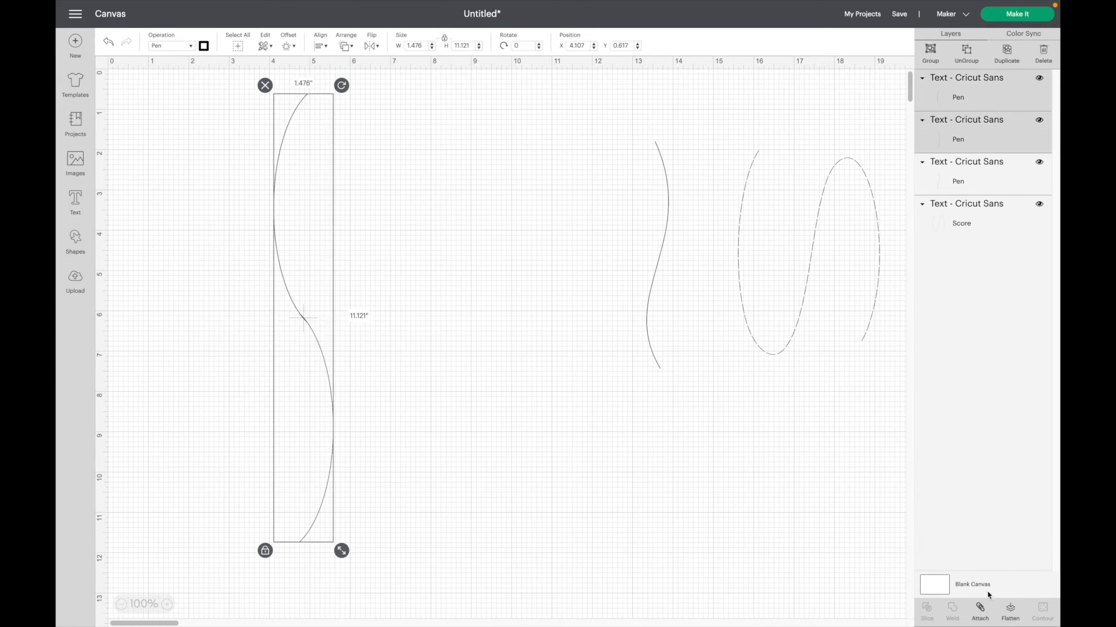
pyautogui.click(981, 608)
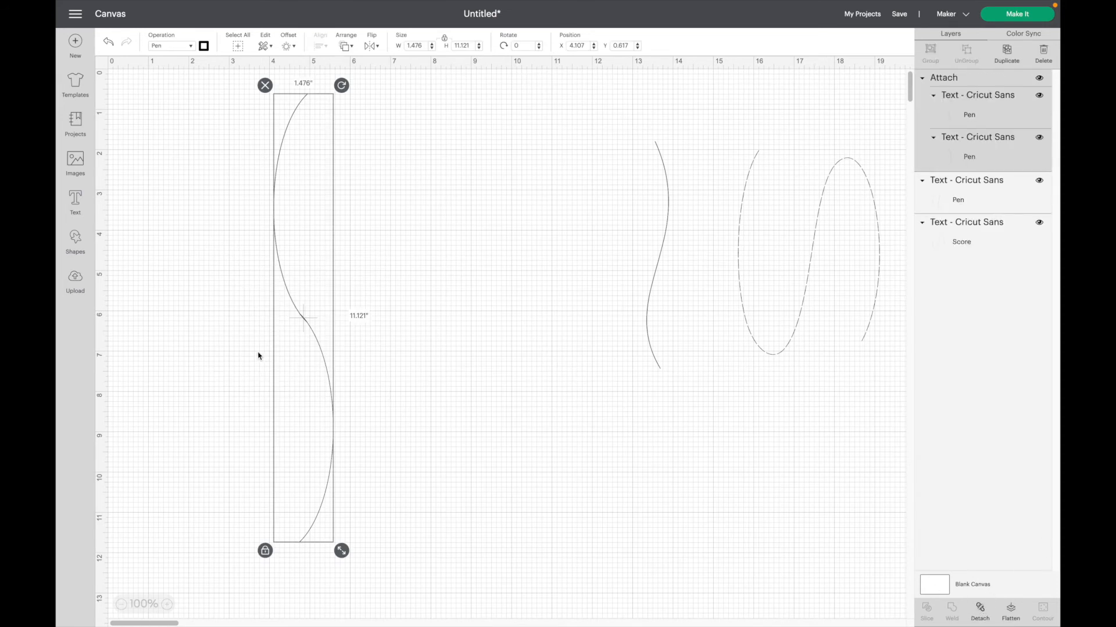
# Examine the joint between the attached arcs at 250% zoom and detach them again.
pyautogui.click(167, 604)
pyautogui.click(166, 604)
pyautogui.click(167, 605)
pyautogui.click(167, 604)
pyautogui.click(167, 605)
pyautogui.click(167, 604)
pyautogui.scroll(-10, 446, 549)
pyautogui.scroll(4, 446, 550)
pyautogui.scroll(5, 446, 550)
pyautogui.click(979, 610)
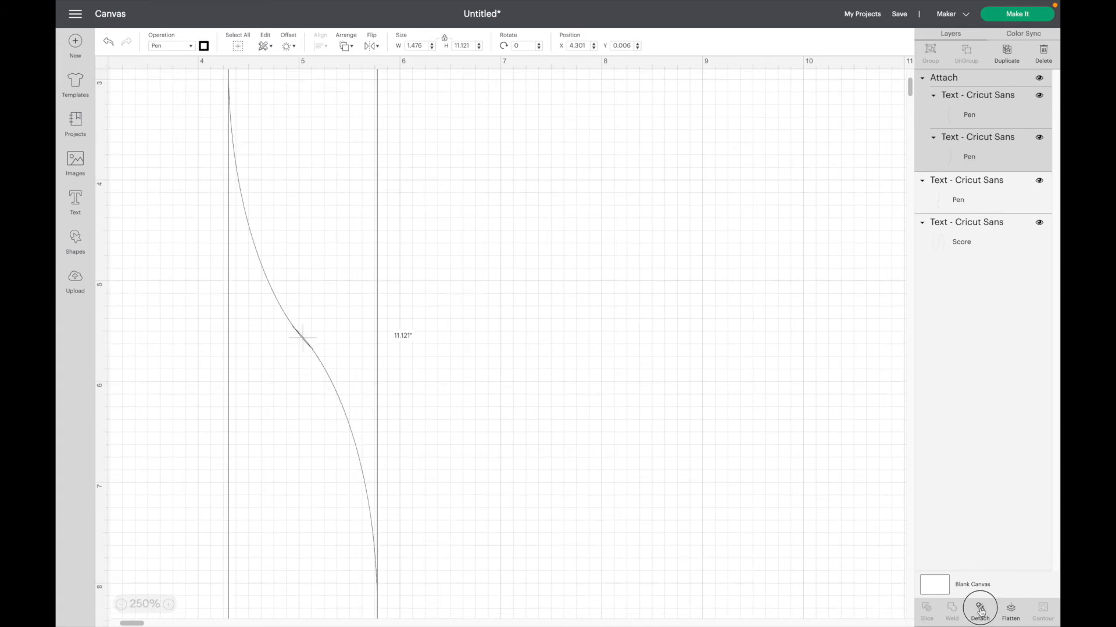
pyautogui.click(393, 421)
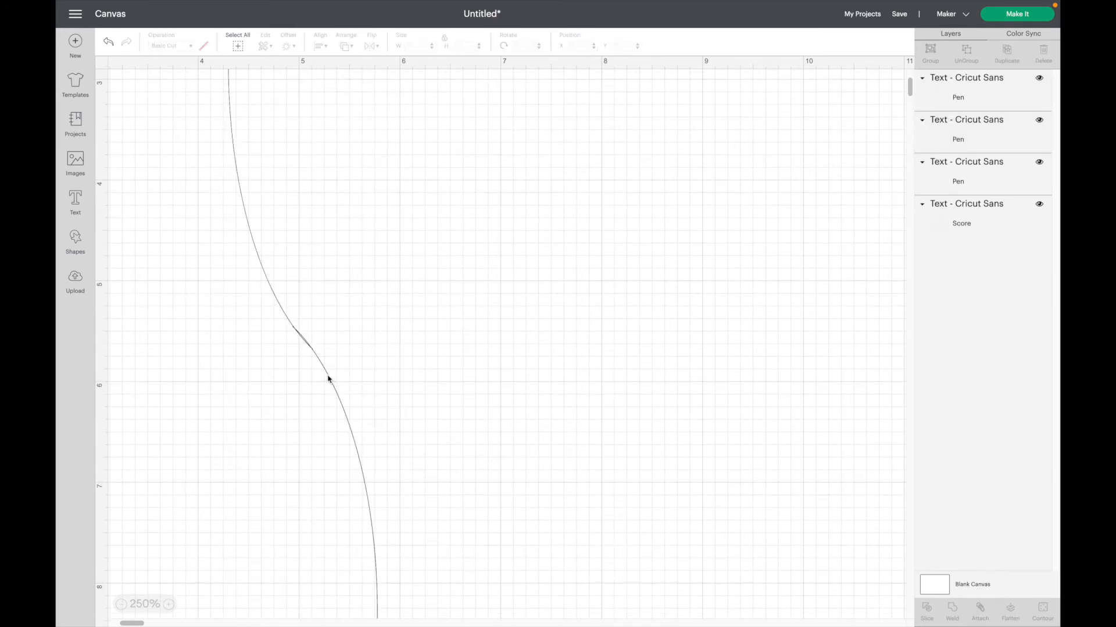
# Nudge the lower arc until its end meets the upper arc smoothly, with both arcs together spanning about 1.587 by 11.26 inches.
pyautogui.click(328, 379)
pyautogui.moveTo(335, 388); pyautogui.dragTo(338, 391)
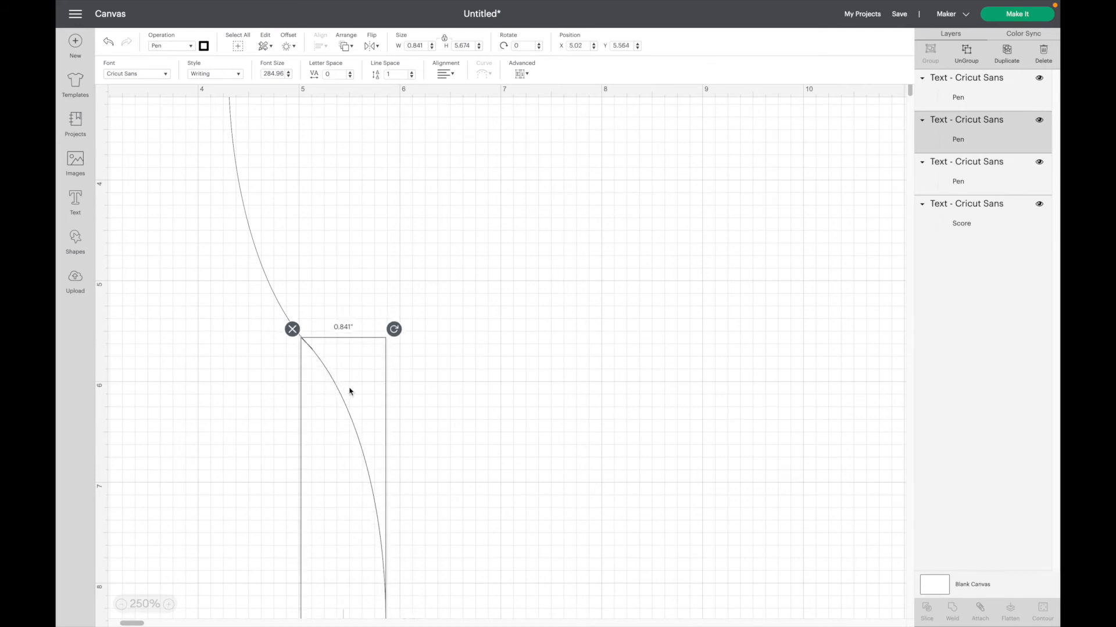
pyautogui.click(470, 413)
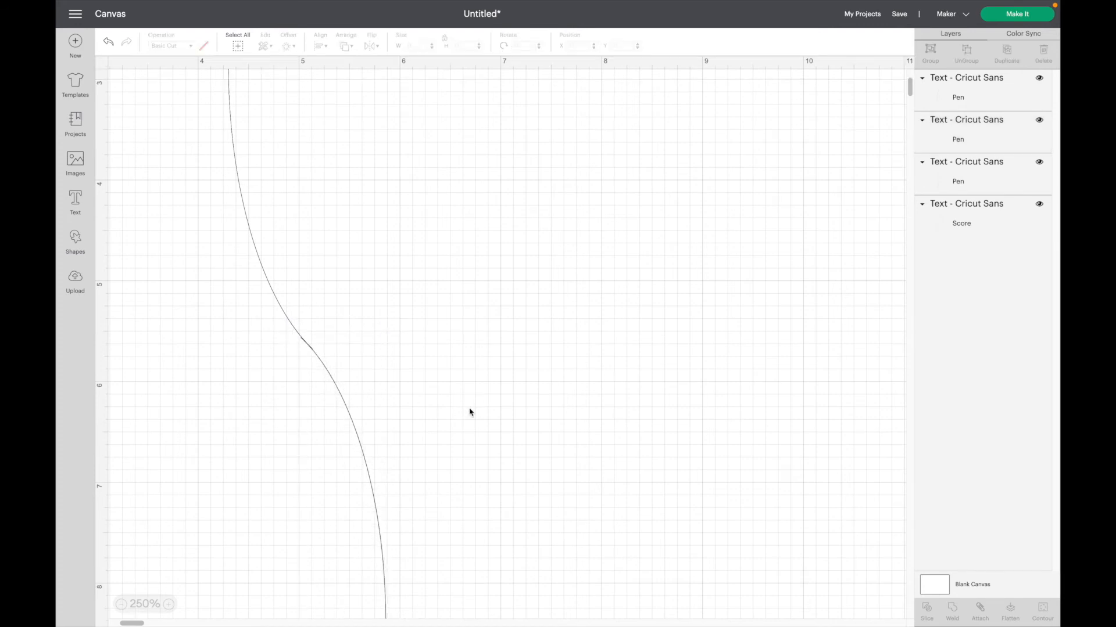
pyautogui.click(335, 386)
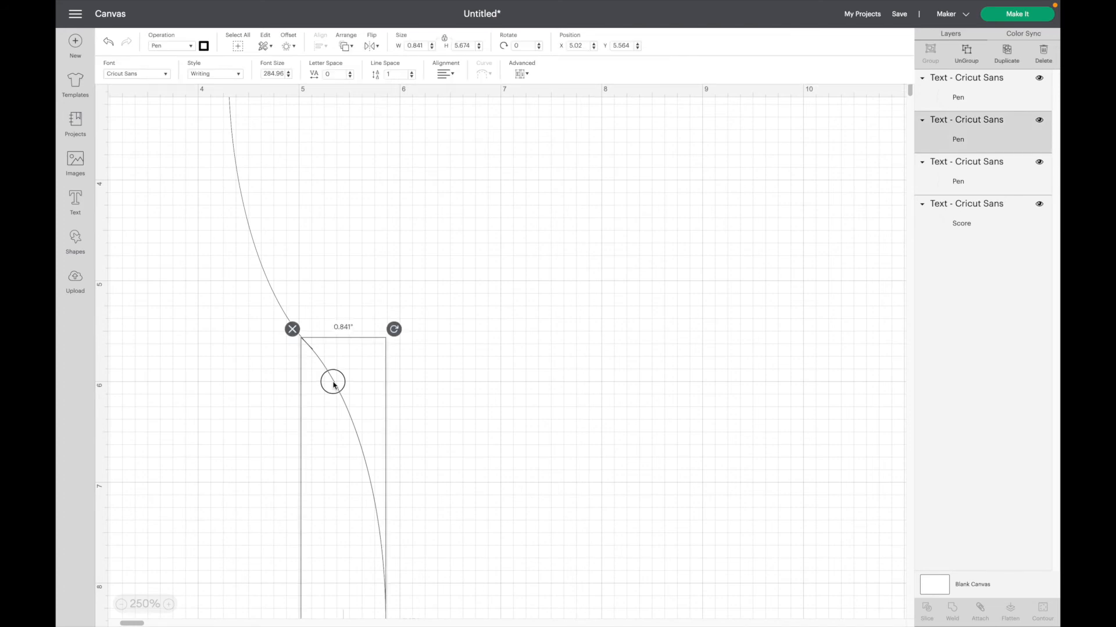
pyautogui.moveTo(335, 384); pyautogui.dragTo(334, 381)
pyautogui.click(470, 393)
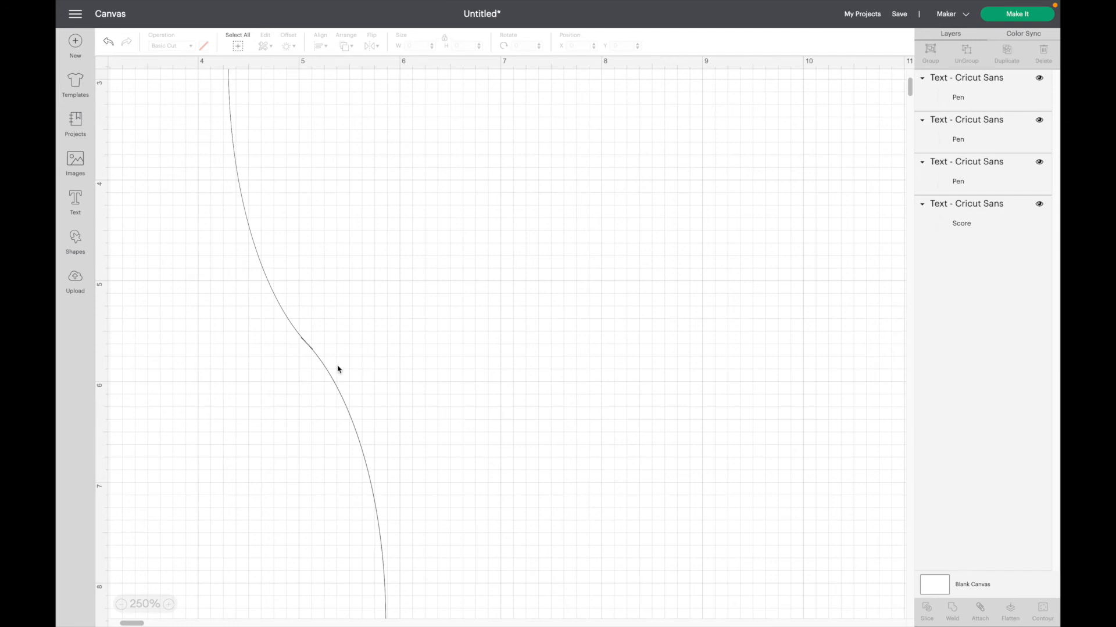
pyautogui.click(323, 368)
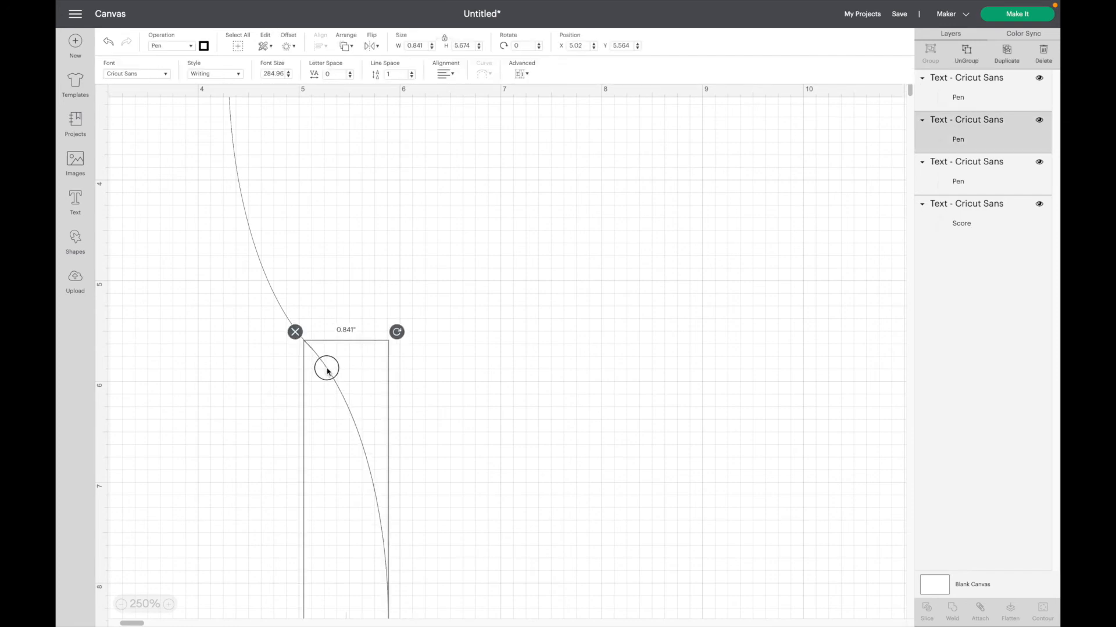
pyautogui.click(454, 394)
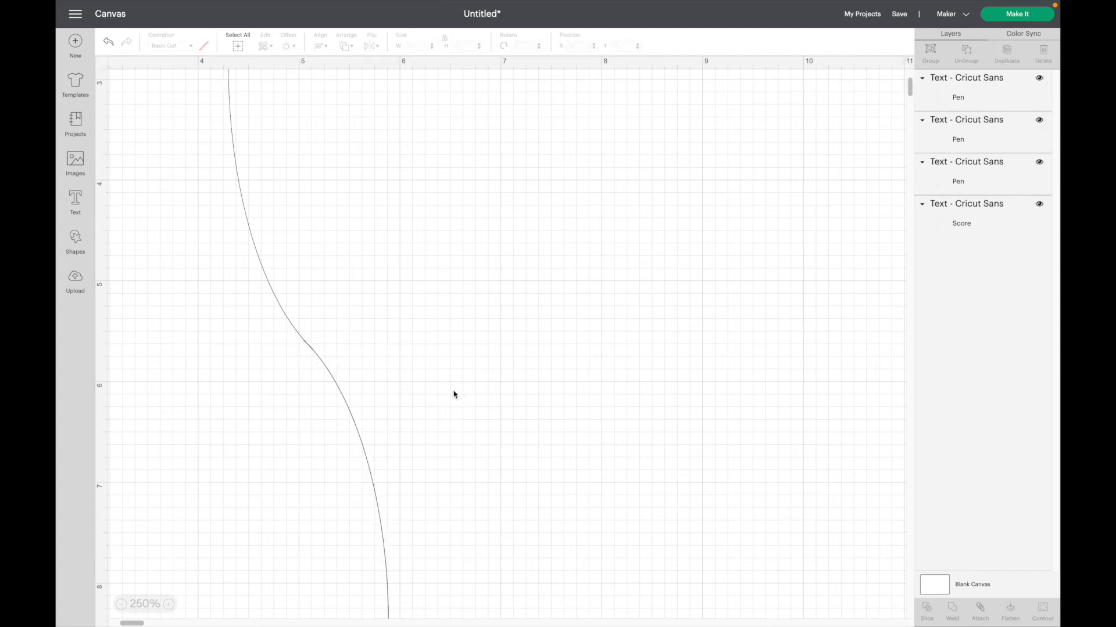
# Attach the two realigned arcs and shrink the resulting curve to about 0.837 by 5.94 inches, placed at about X 6.2, Y 3.16.
pyautogui.moveTo(211, 291); pyautogui.dragTo(454, 442)
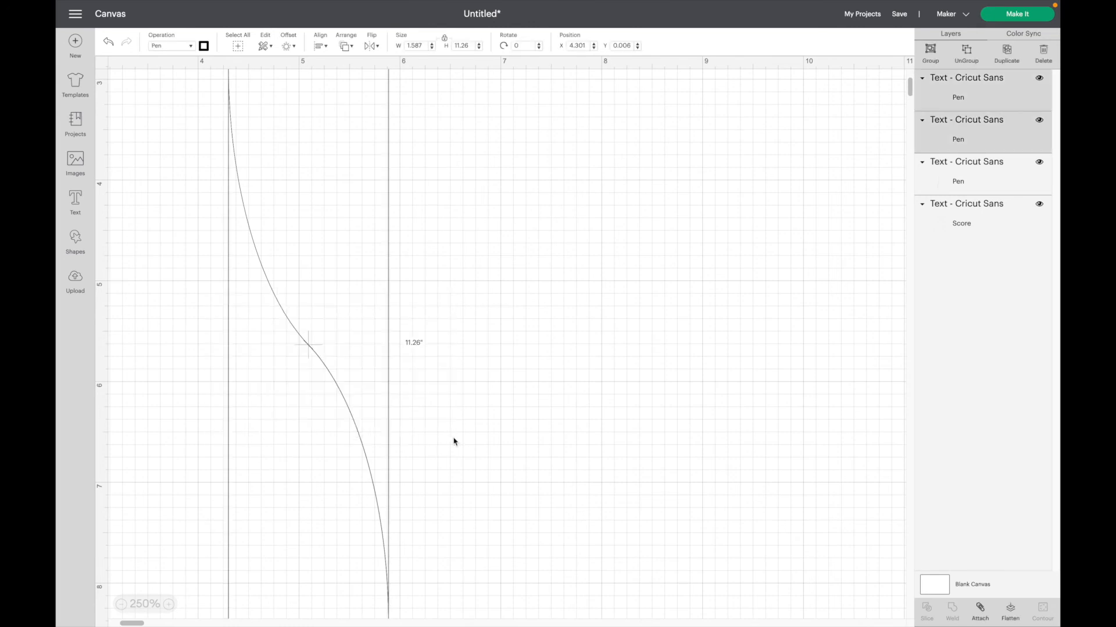
pyautogui.click(982, 611)
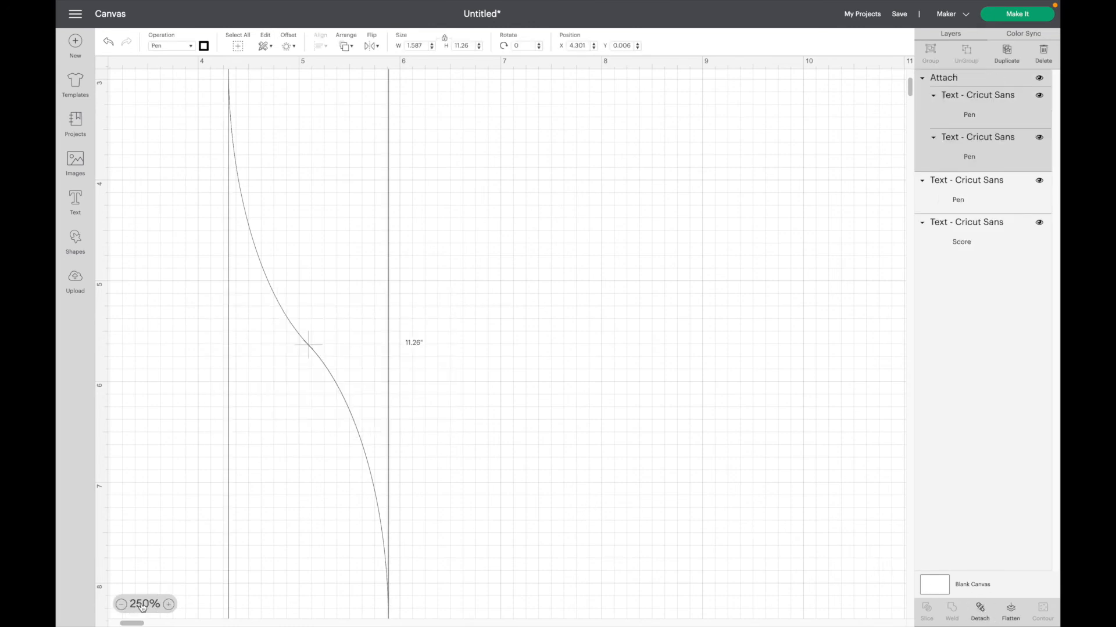
pyautogui.click(142, 607)
pyautogui.moveTo(354, 531); pyautogui.dragTo(375, 343)
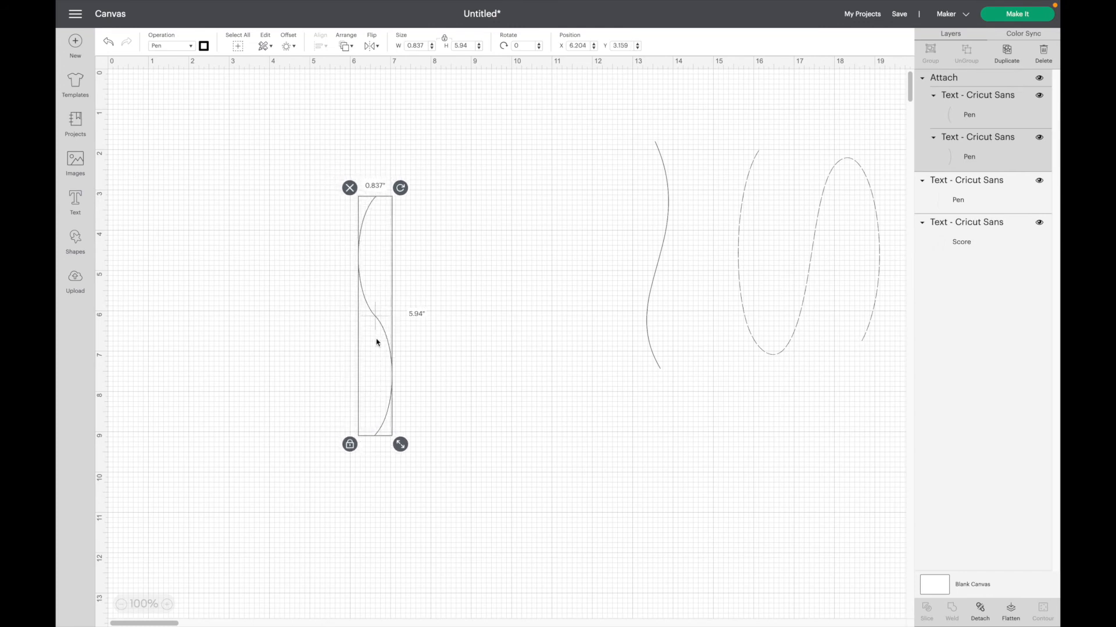
# Unlock the attached curve's proportions, stretch it to about 3.324 by 6.218 inches, and lock the proportions again.
pyautogui.click(349, 445)
pyautogui.moveTo(402, 448); pyautogui.dragTo(500, 455)
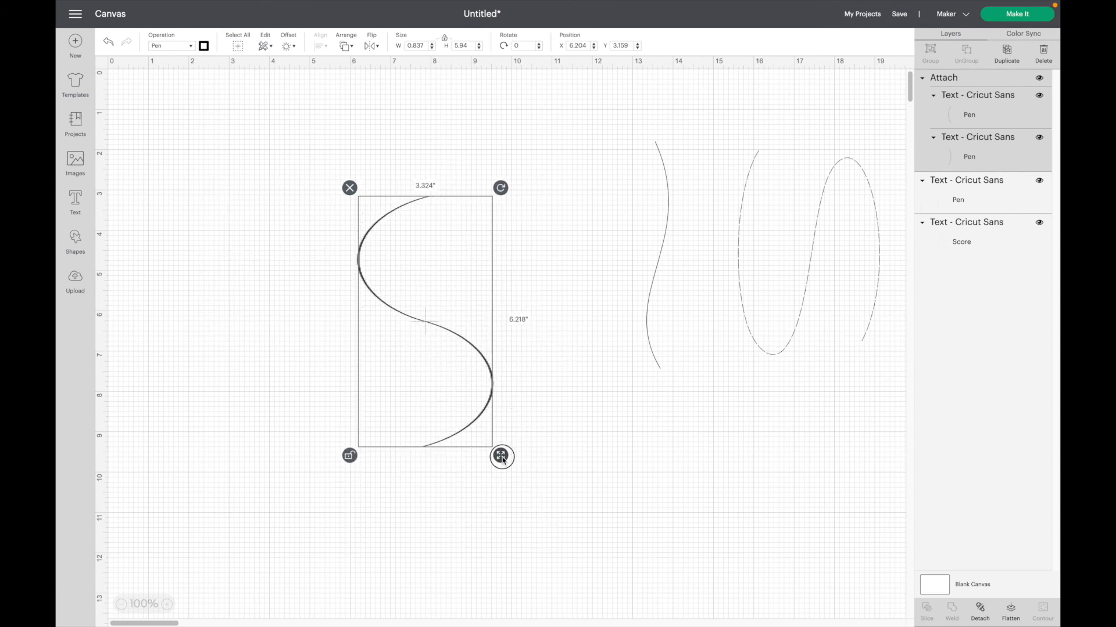
pyautogui.click(353, 457)
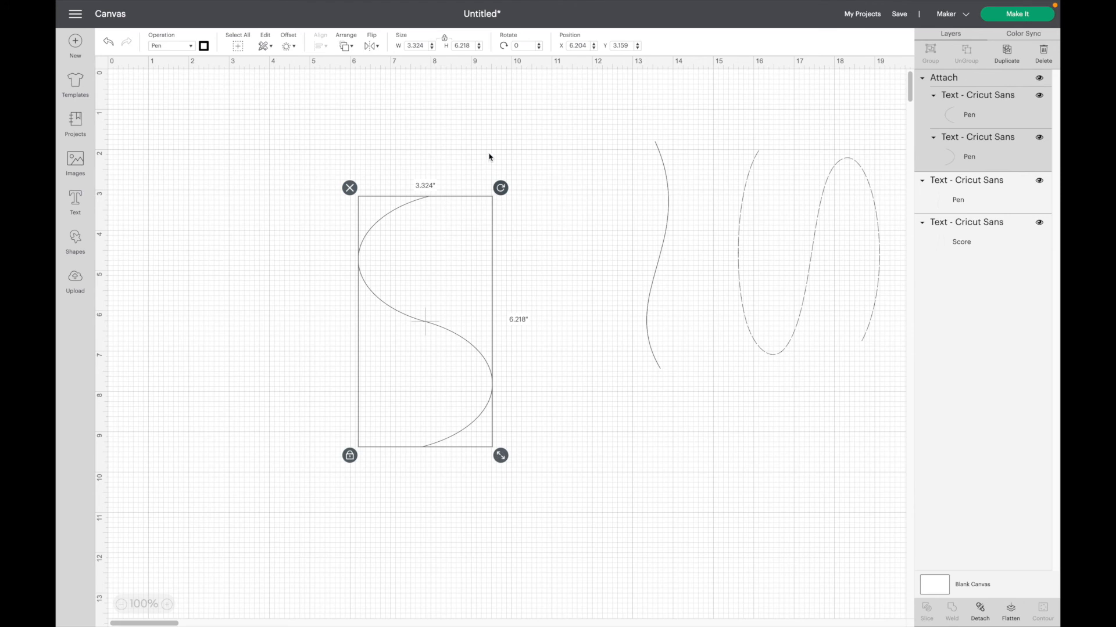
# Rotate the attached S-curve to 90 degrees and deselect it.
pyautogui.click(522, 45)
pyautogui.write('90')
pyautogui.press('Return')
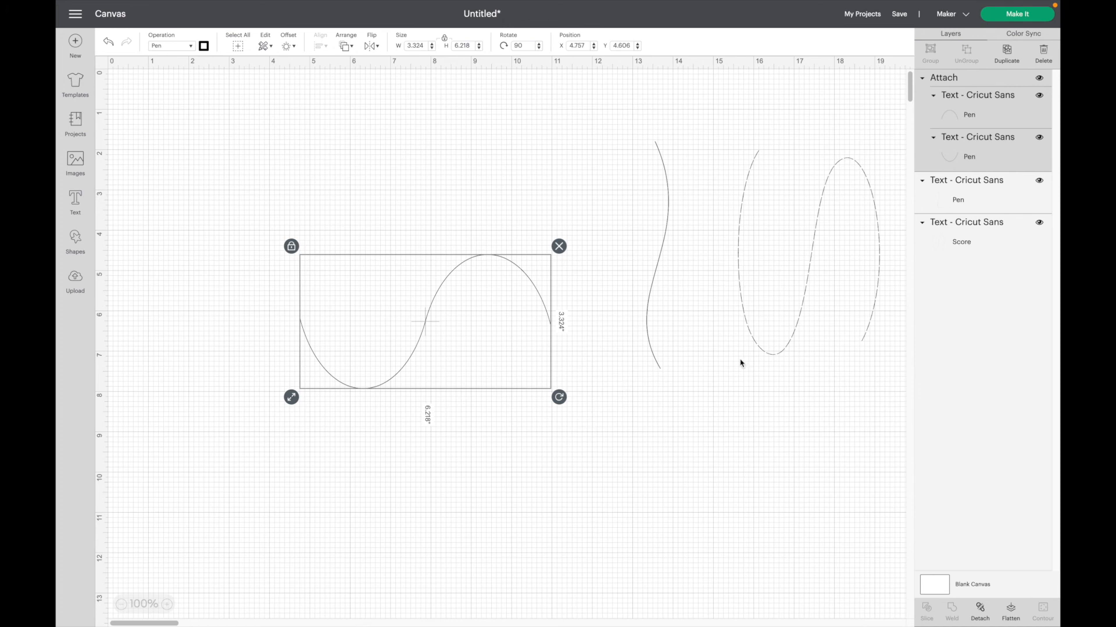
pyautogui.click(552, 464)
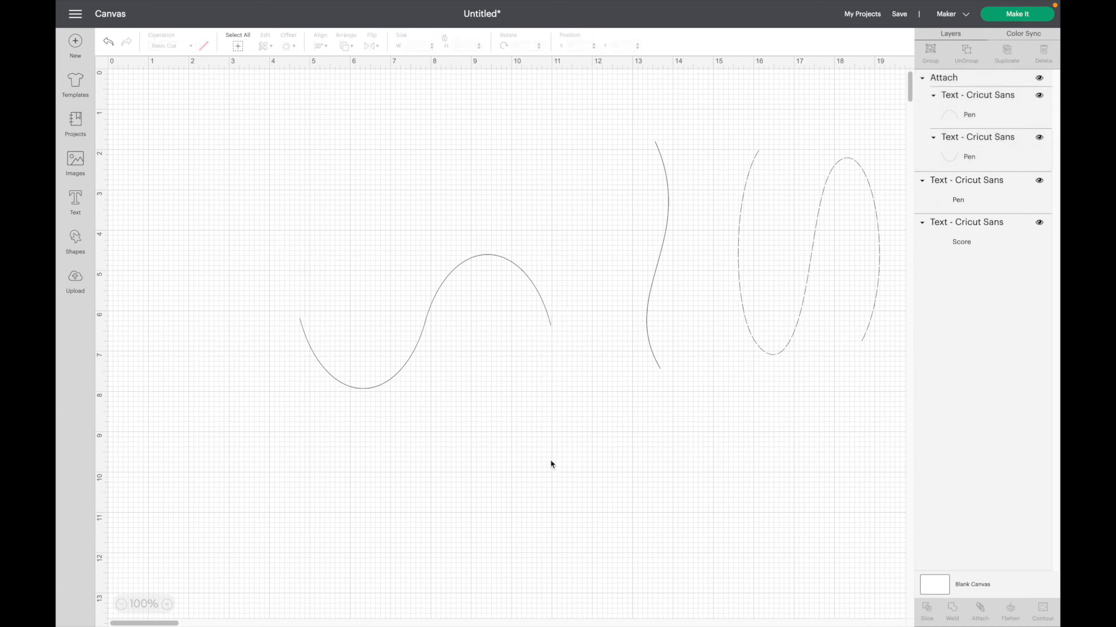